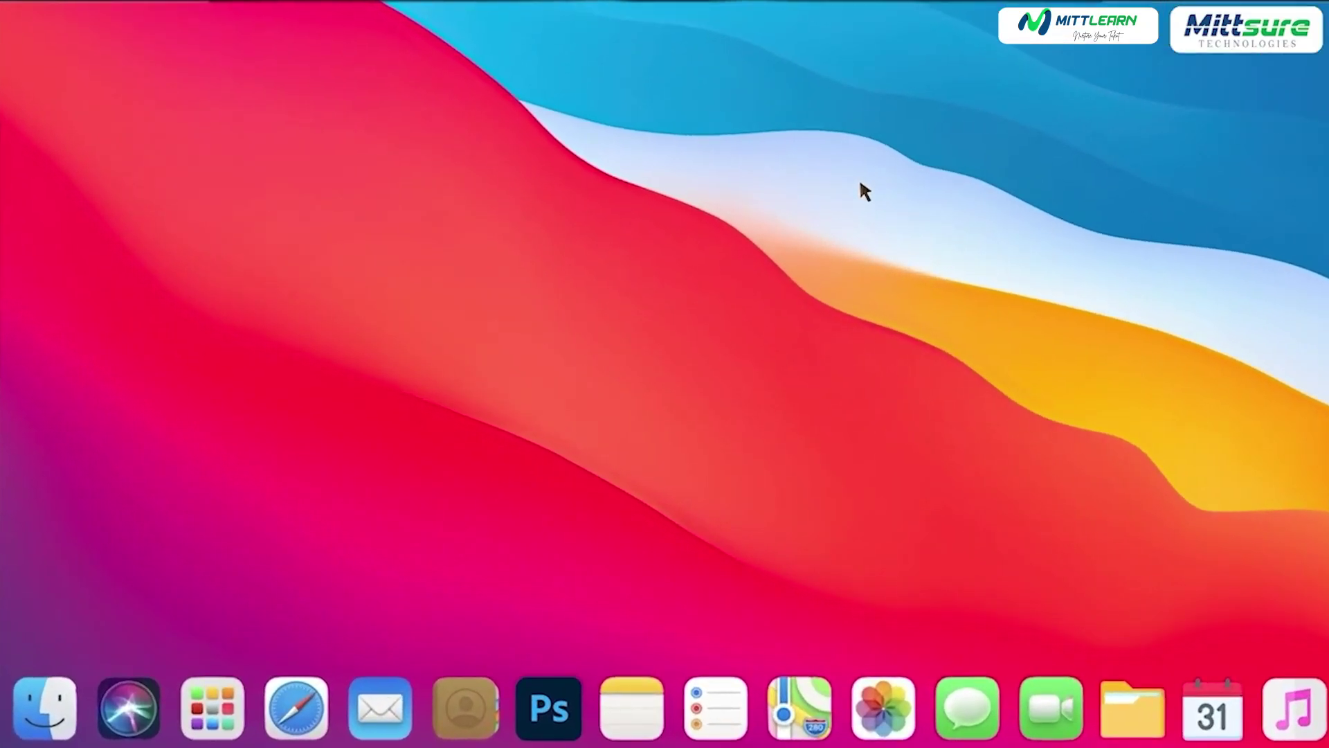
Launch Adobe Photoshop from the Dock.
click(550, 707)
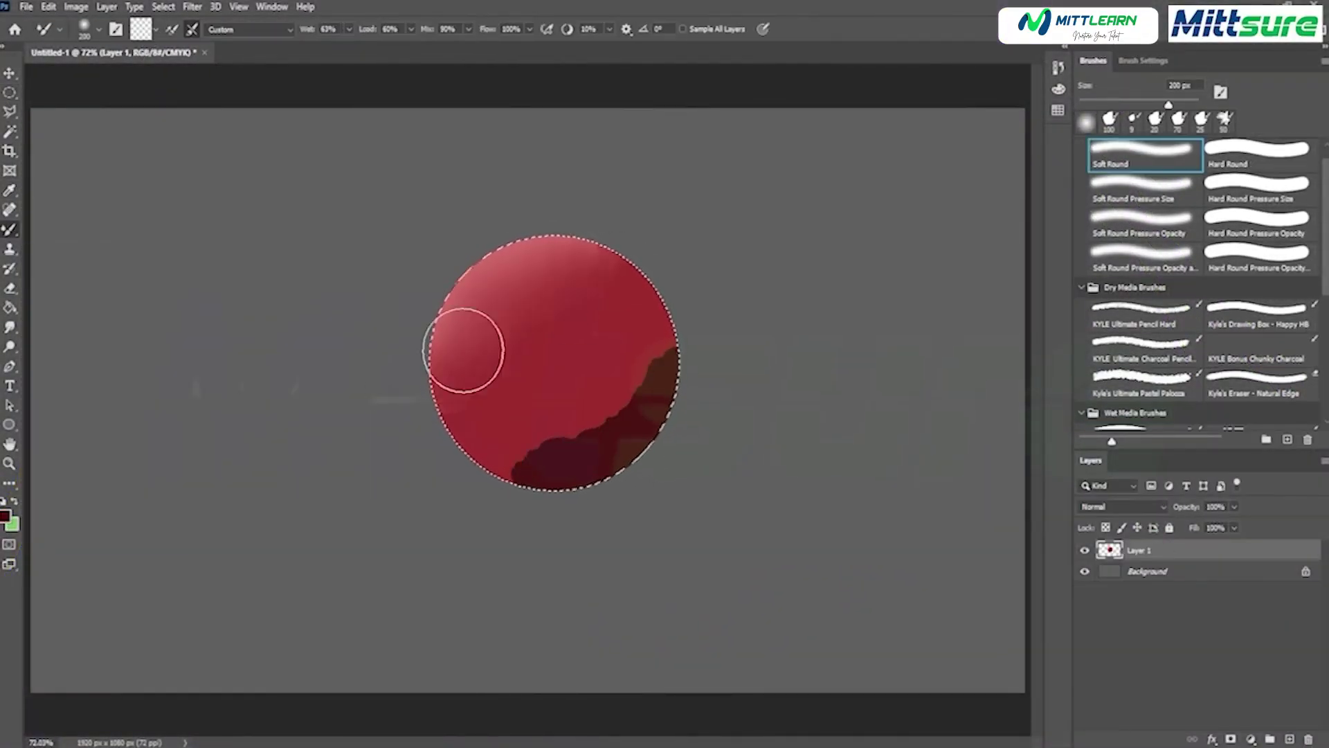
Blend the red circle's dark lower-right patch into the red with a Mixer Brush stroke.
mouse_move(608, 271)
mouse_down()
mouse_move(445, 440)
mouse_move(653, 344)
mouse_move(668, 359)
mouse_move(591, 280)
mouse_up()
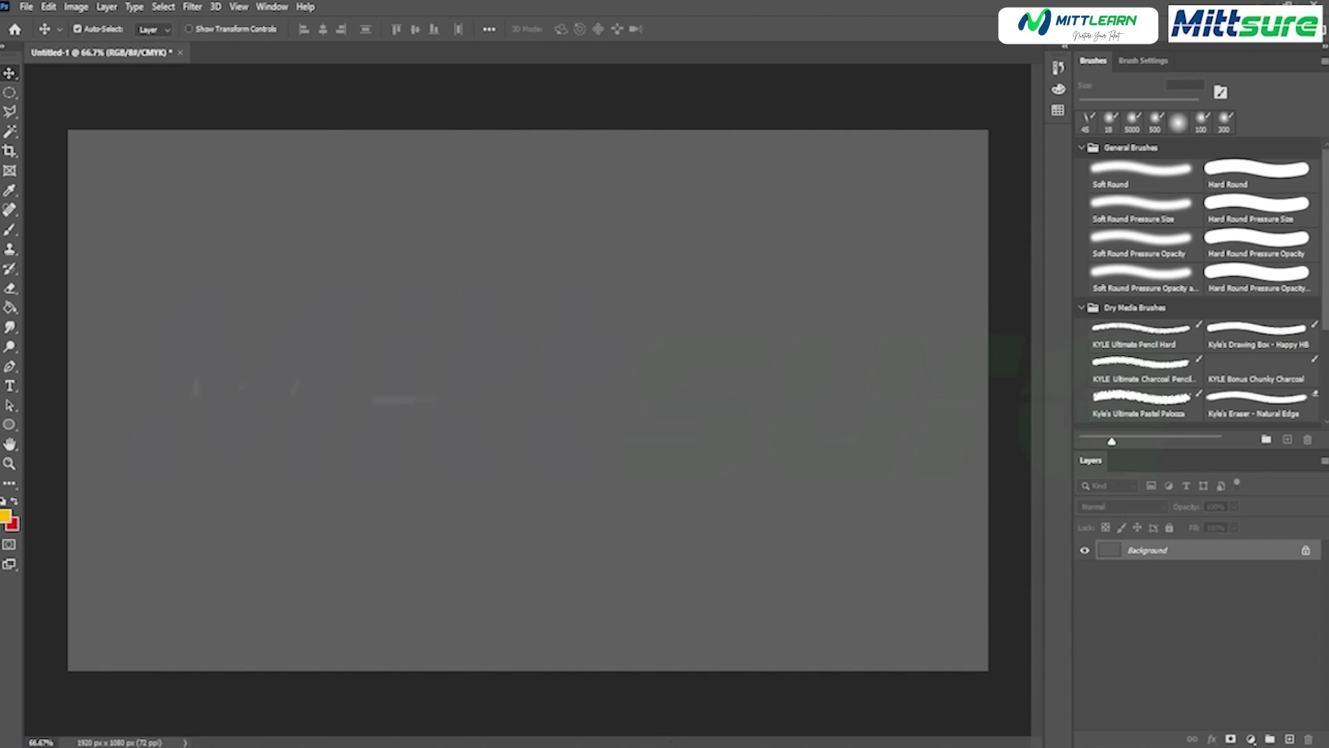
Drag the apple outline JPG from the Projects folder onto the canvas and scale it up.
mouse_move(663, 747)
click(663, 685)
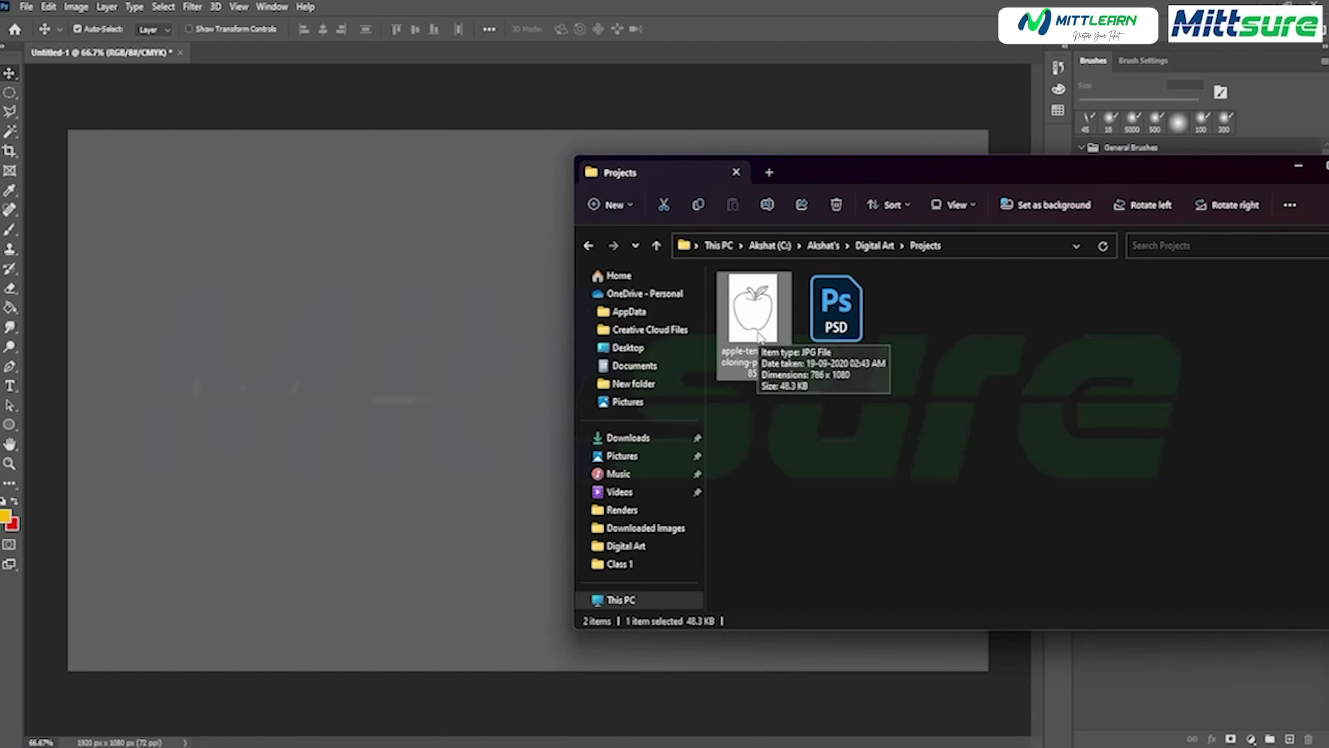
drag(758, 336, 498, 353)
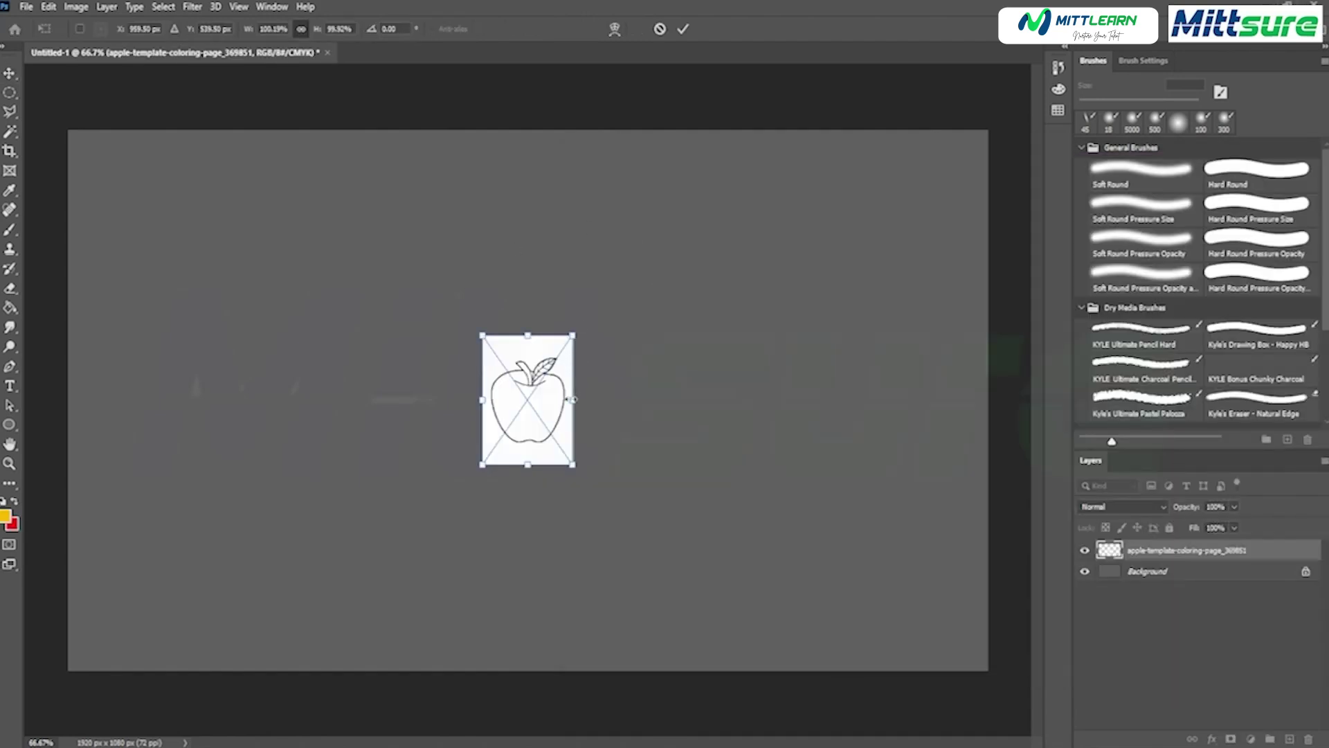
drag(572, 399, 639, 383)
Commit the enlarged apple outline's transform.
key(Return)
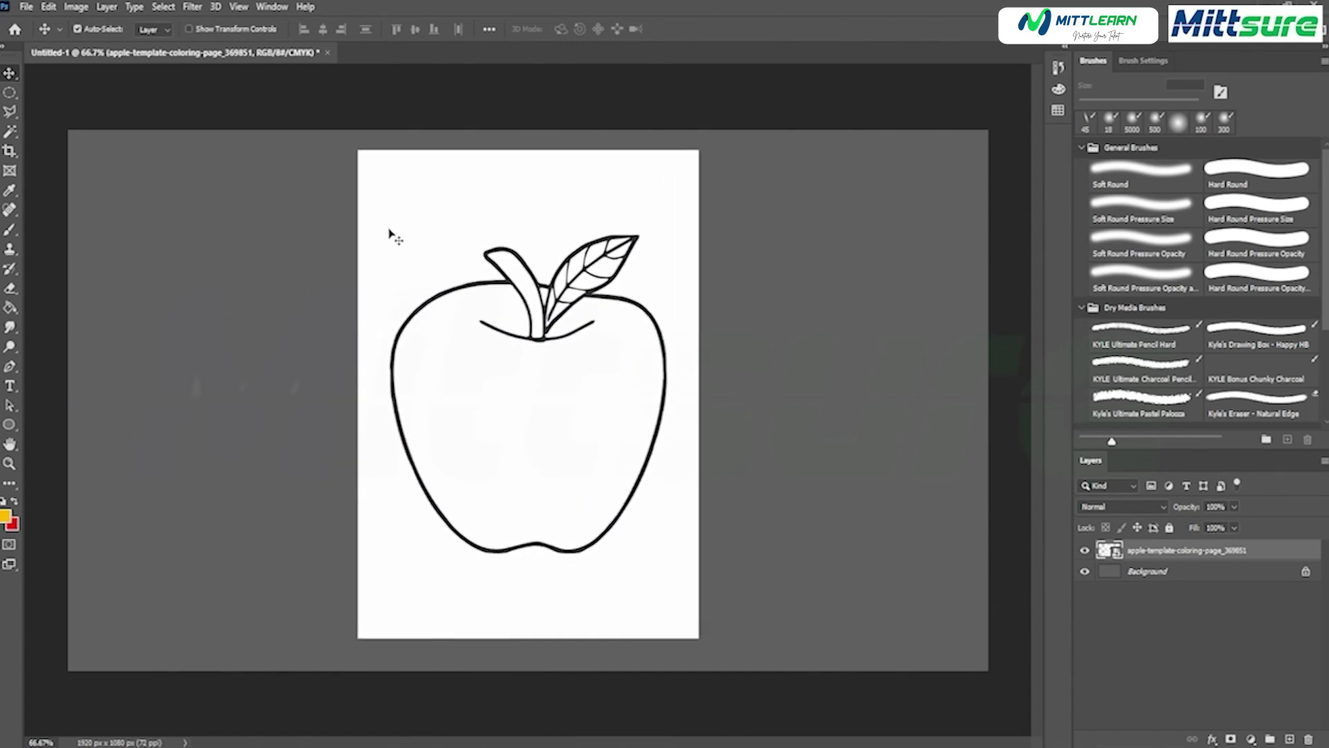
Select the white area around the apple with the Magic Wand and dismiss the smart-object error.
click(12, 132)
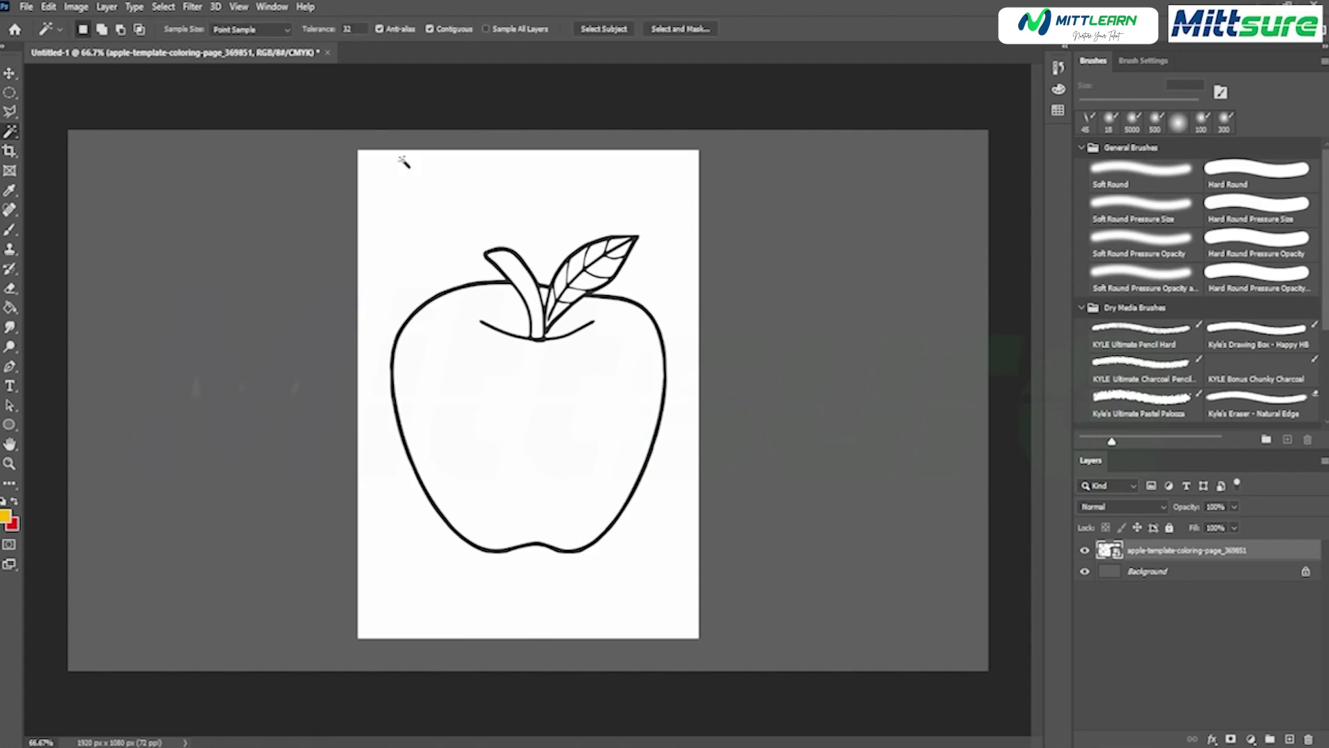
click(413, 197)
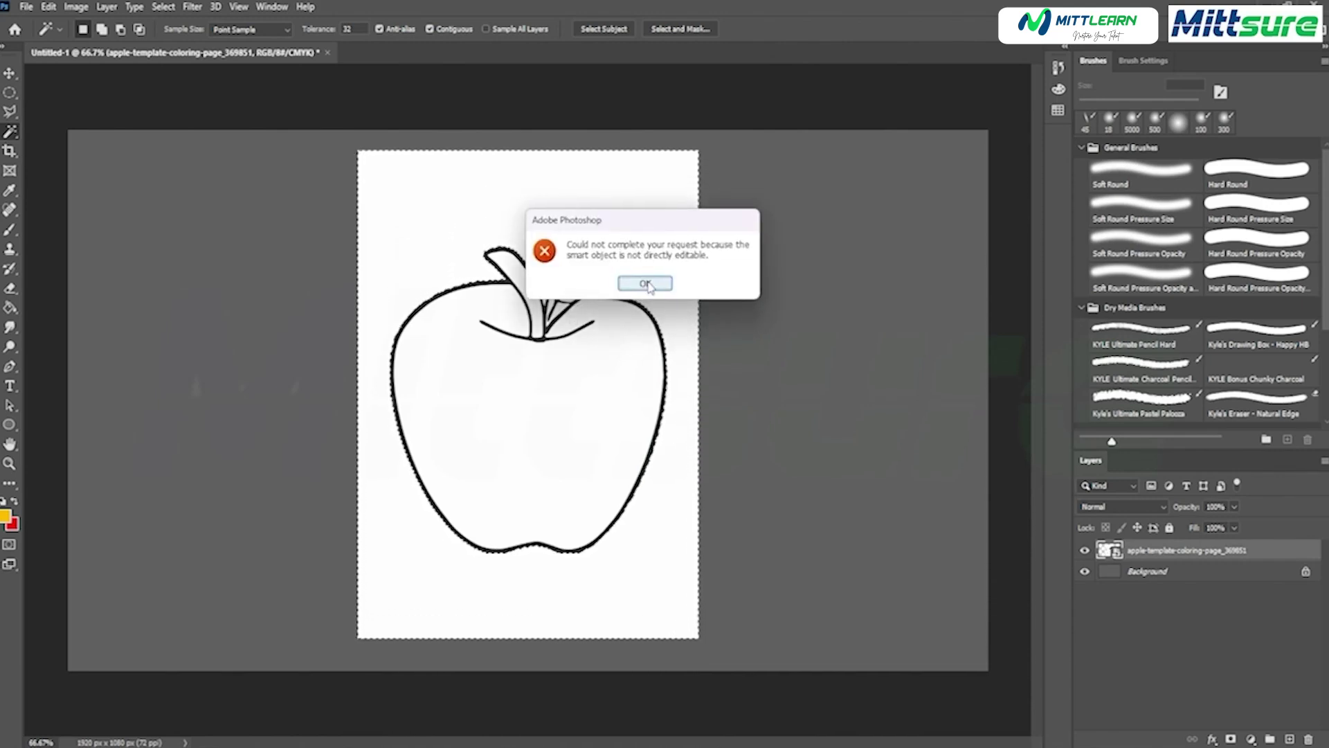
click(660, 285)
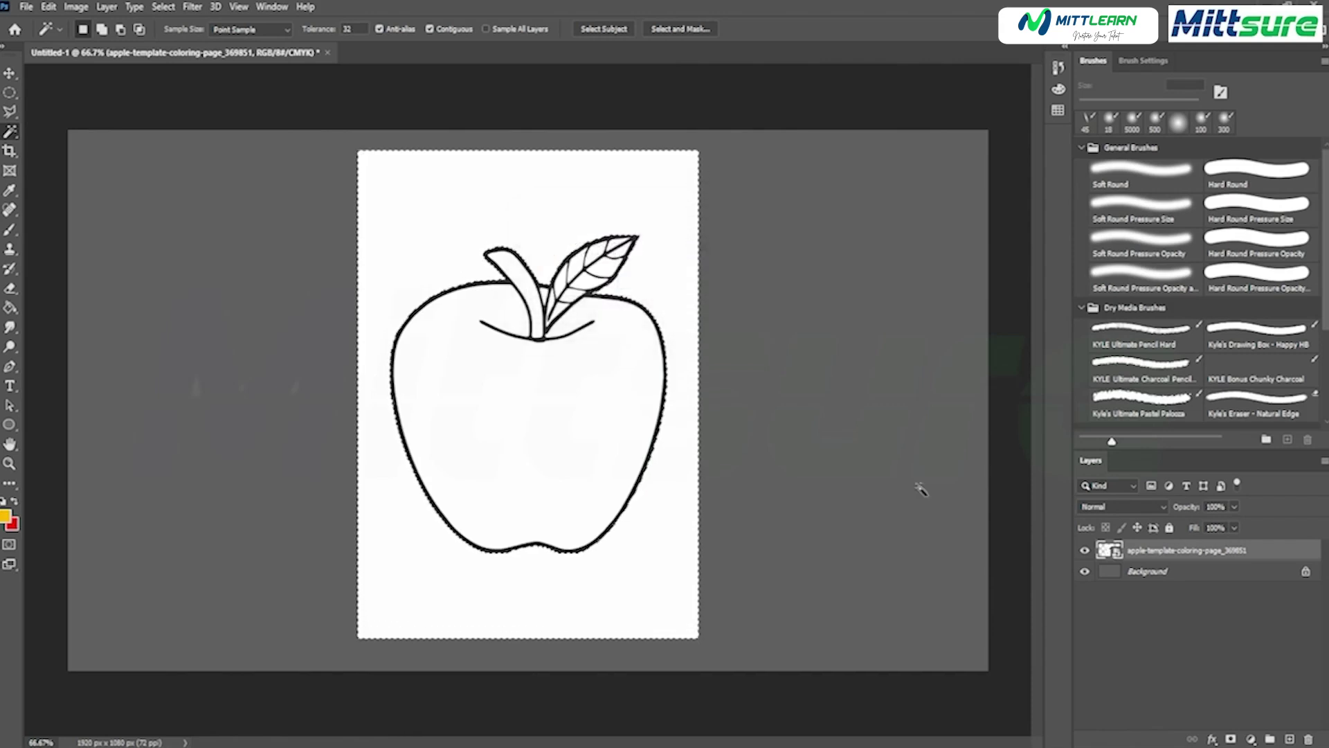
right_click(1150, 554)
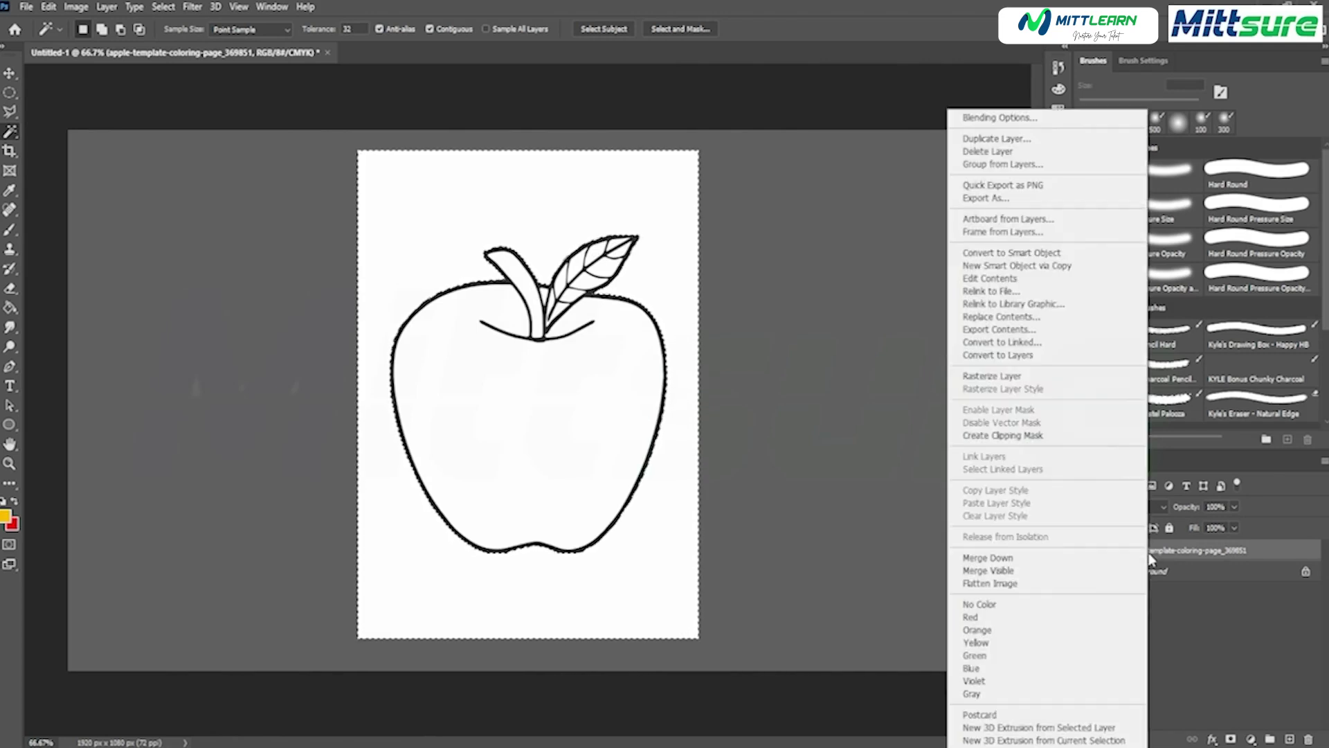
Rasterize the apple layer, delete its white background and deselect.
click(1010, 377)
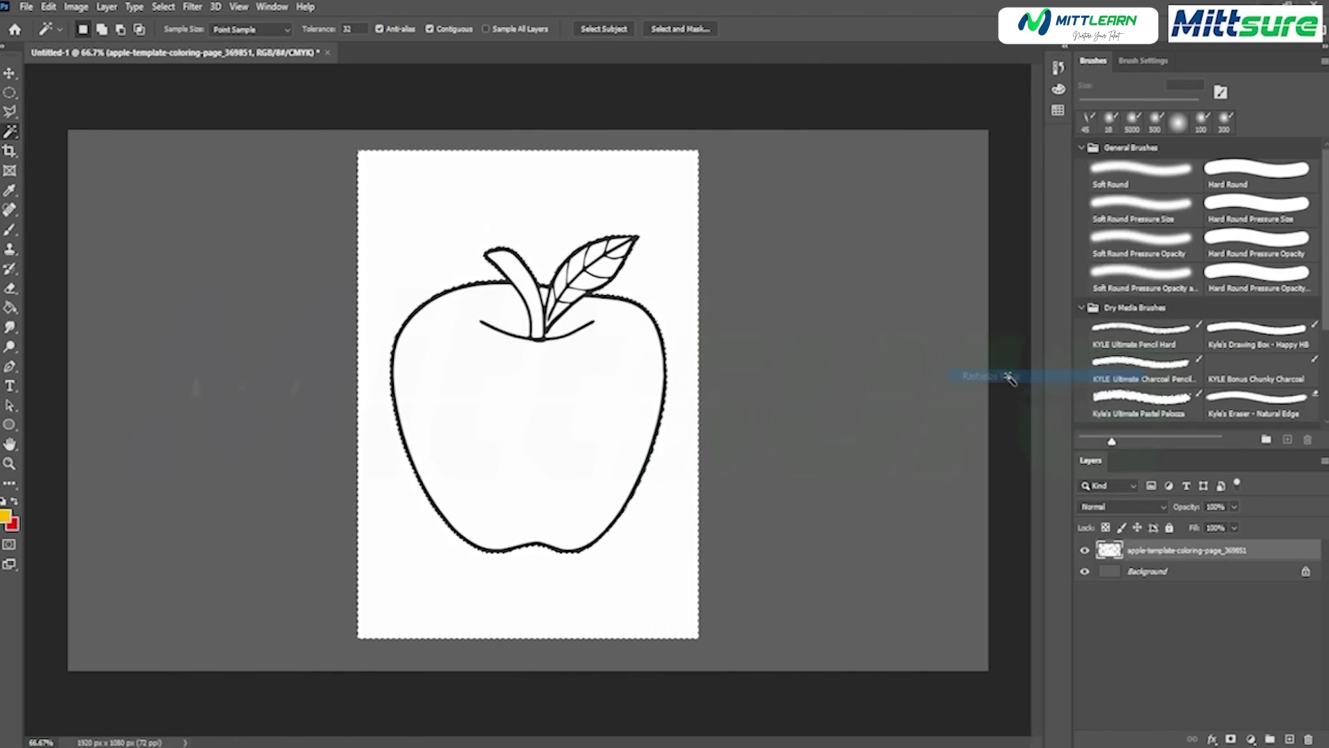
key(Delete)
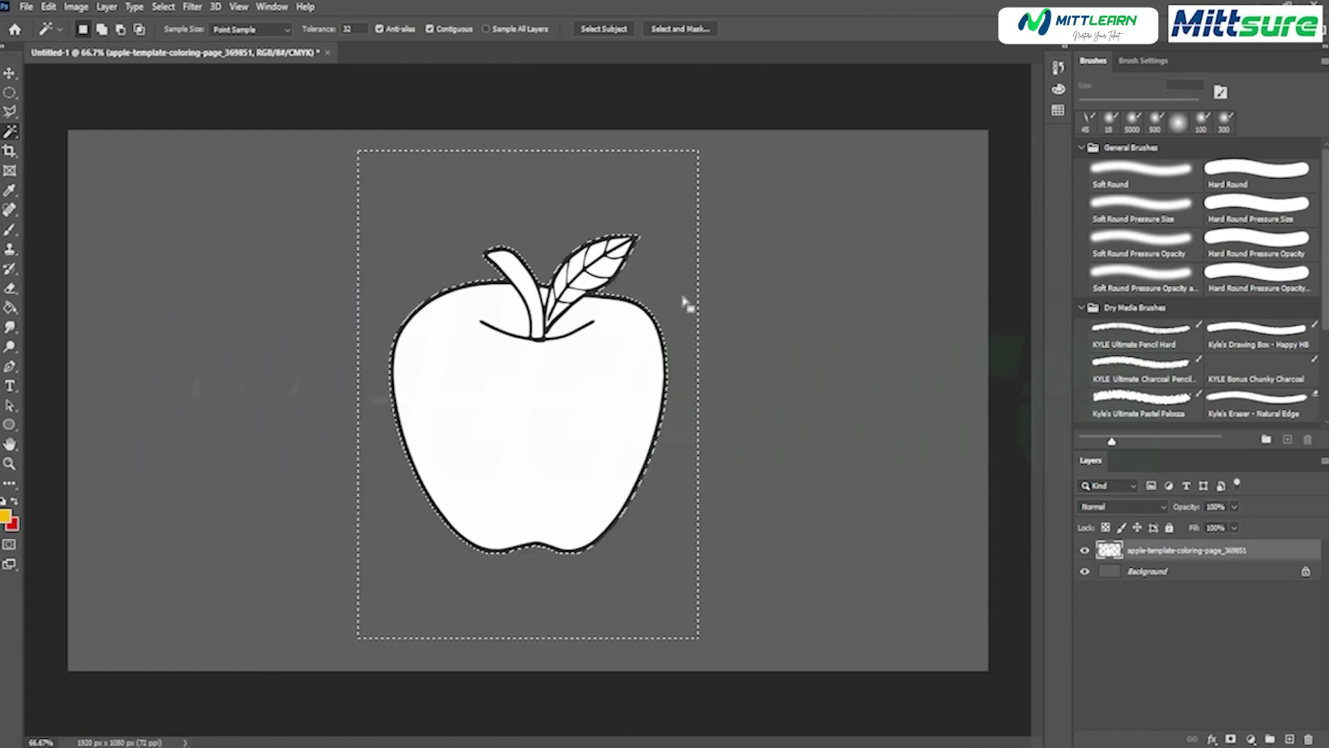
key(ctrl+d)
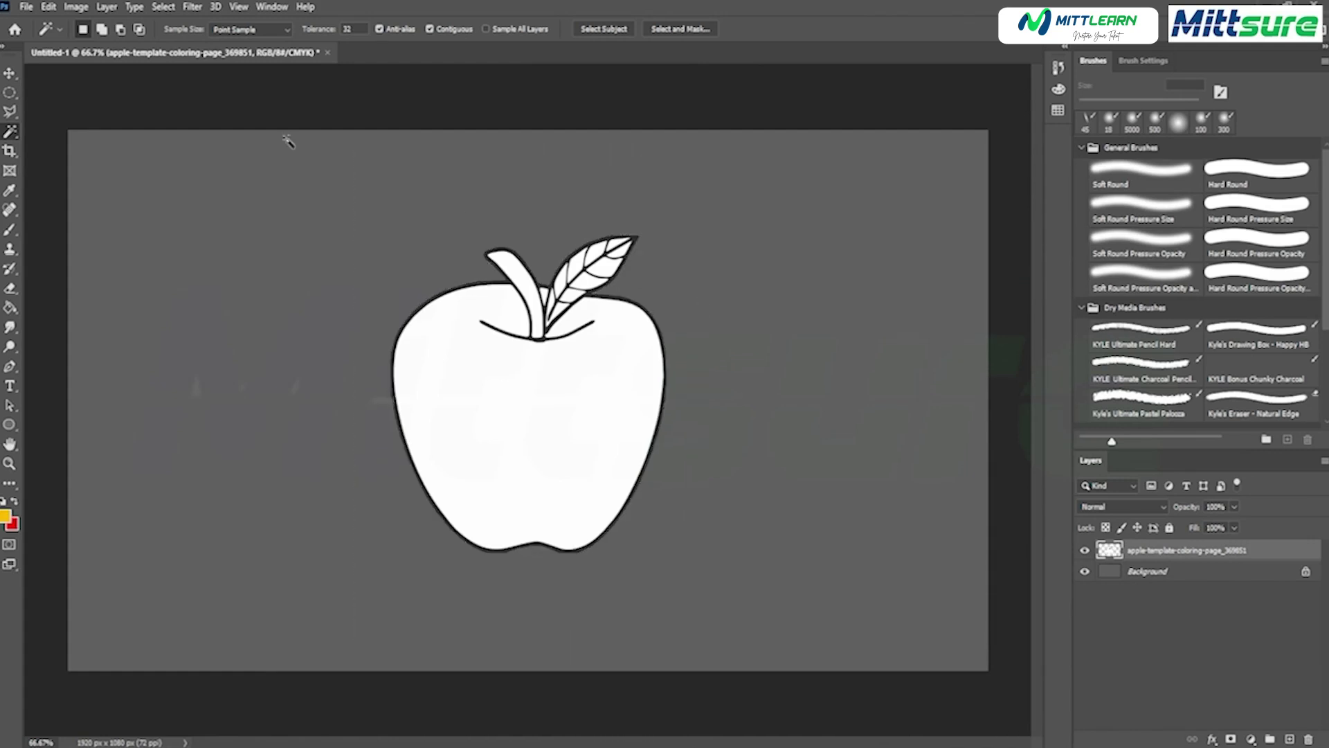
Nudge the apple outline slightly with the Move tool.
click(9, 72)
mouse_move(502, 402)
mouse_down()
mouse_move(516, 404)
mouse_move(464, 394)
mouse_move(497, 409)
mouse_up()
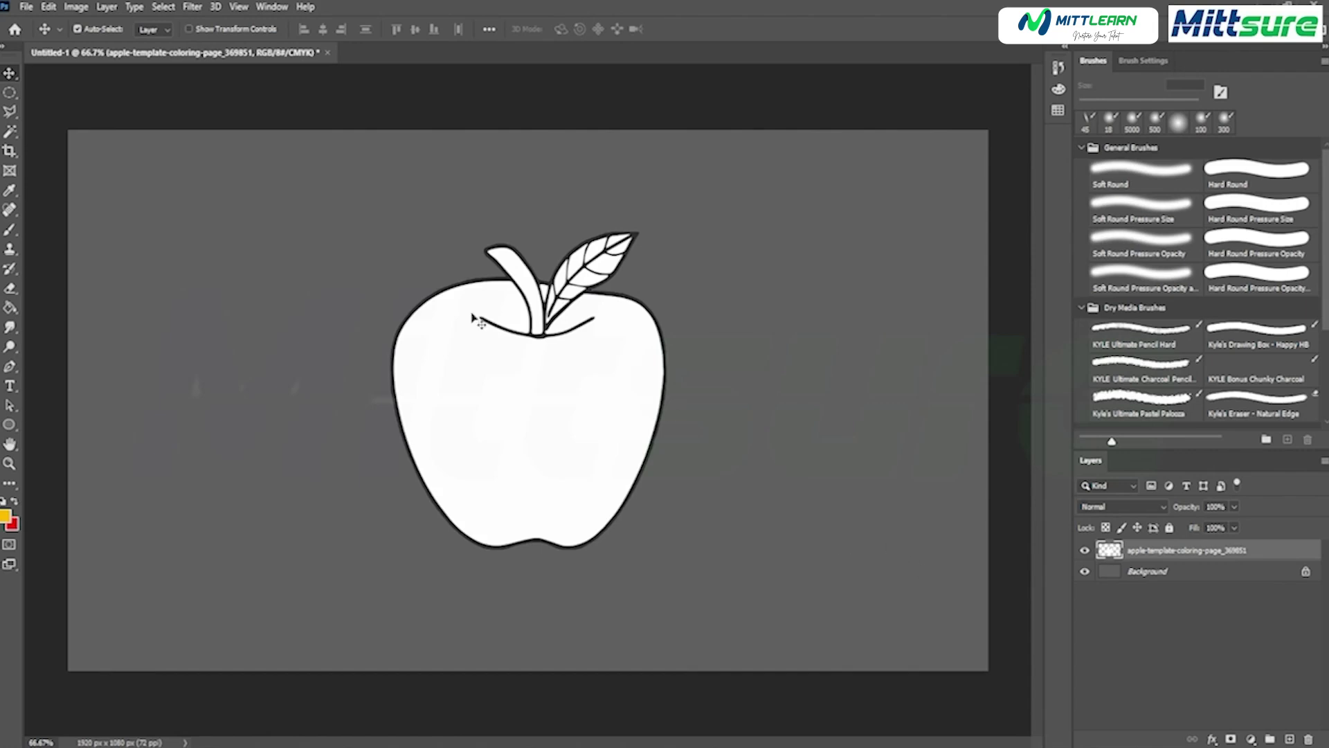
click(10, 231)
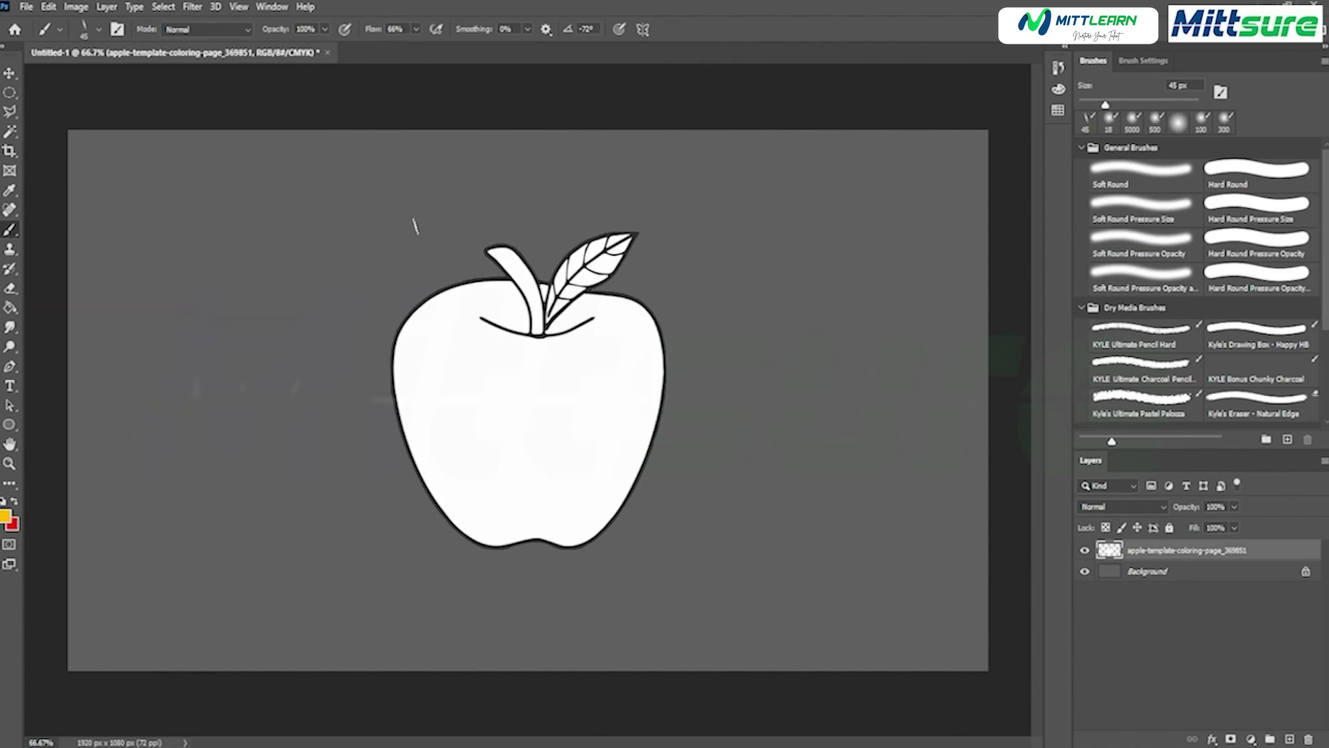
Switch to the Brush tool (B) at 45 px.
click(10, 72)
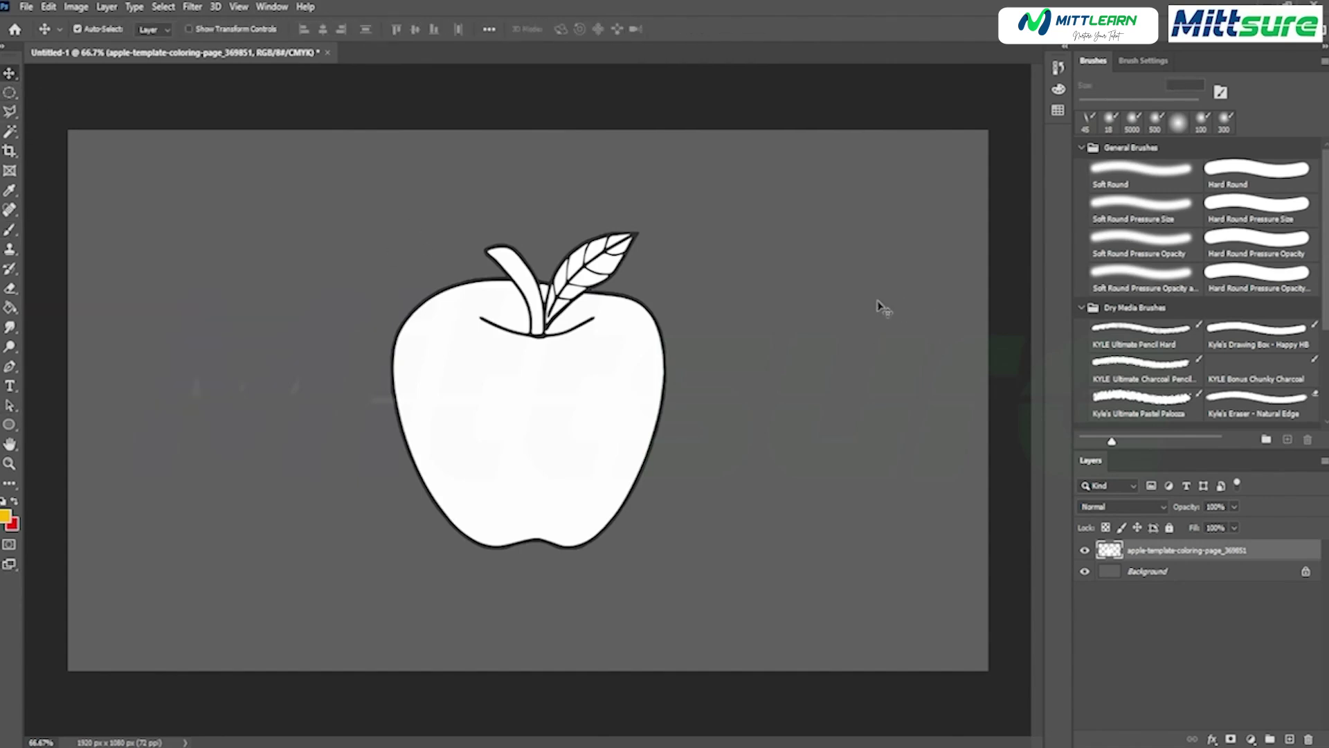
key(b)
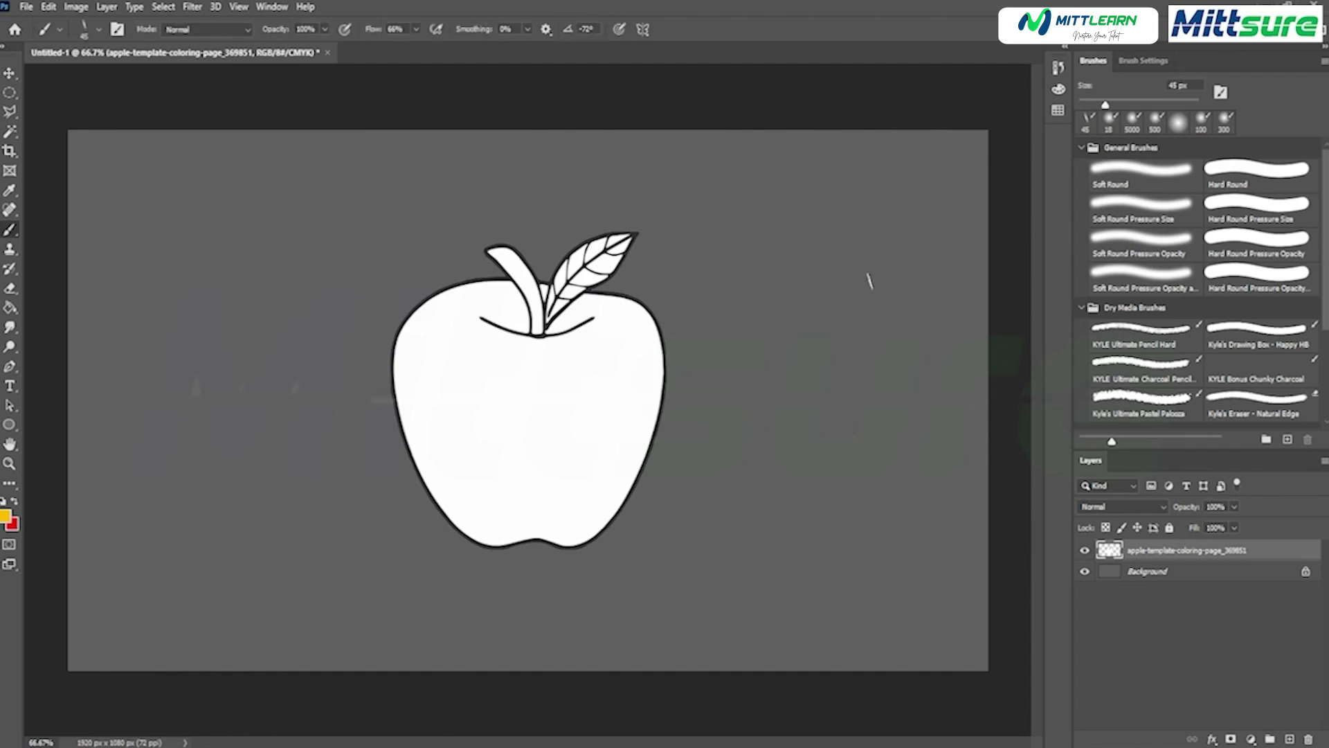
right_click(855, 260)
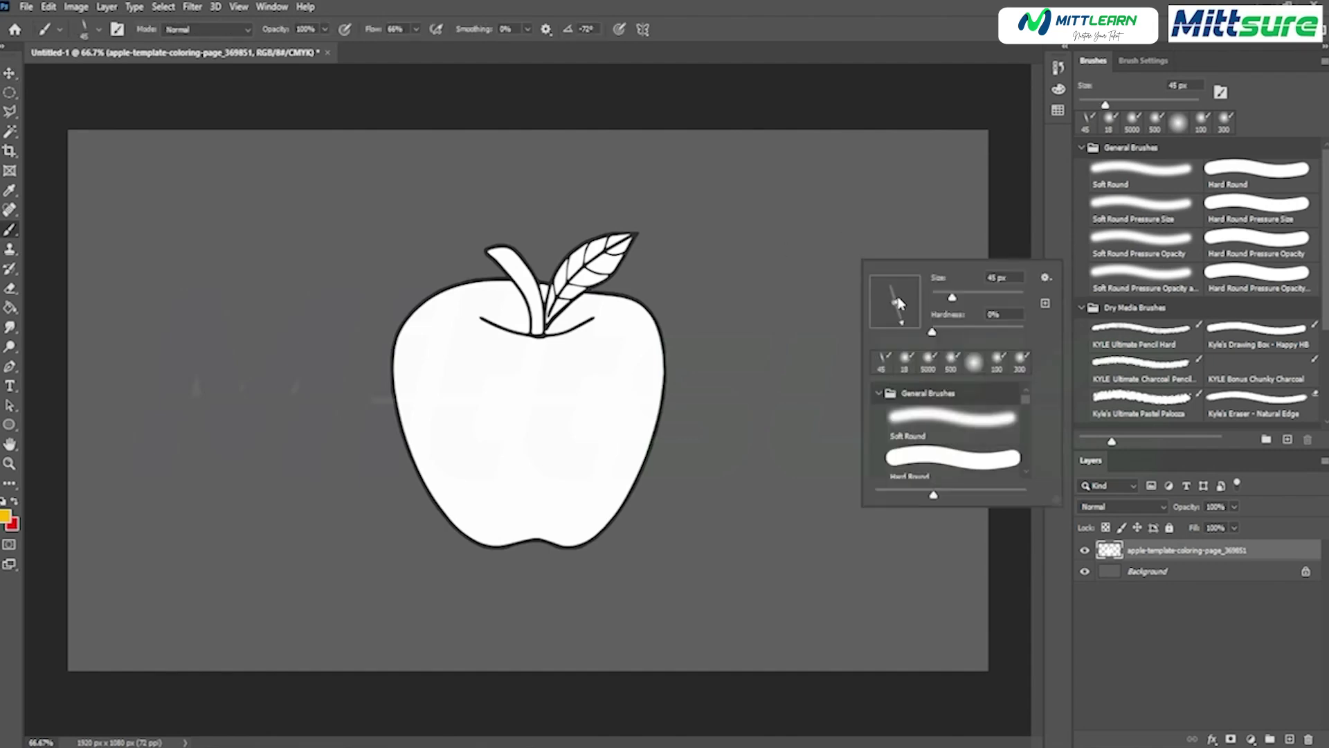
Flatten the brush tip, tilt it to -46°, and paint a yellow test stroke.
drag(895, 307, 879, 311)
mouse_move(914, 299)
mouse_down()
mouse_move(913, 313)
mouse_move(915, 296)
mouse_move(889, 290)
mouse_move(915, 306)
mouse_move(911, 319)
mouse_up()
mouse_move(810, 302)
mouse_down()
mouse_move(780, 315)
mouse_move(776, 288)
mouse_move(789, 332)
mouse_move(856, 321)
mouse_move(815, 364)
mouse_move(803, 360)
mouse_up()
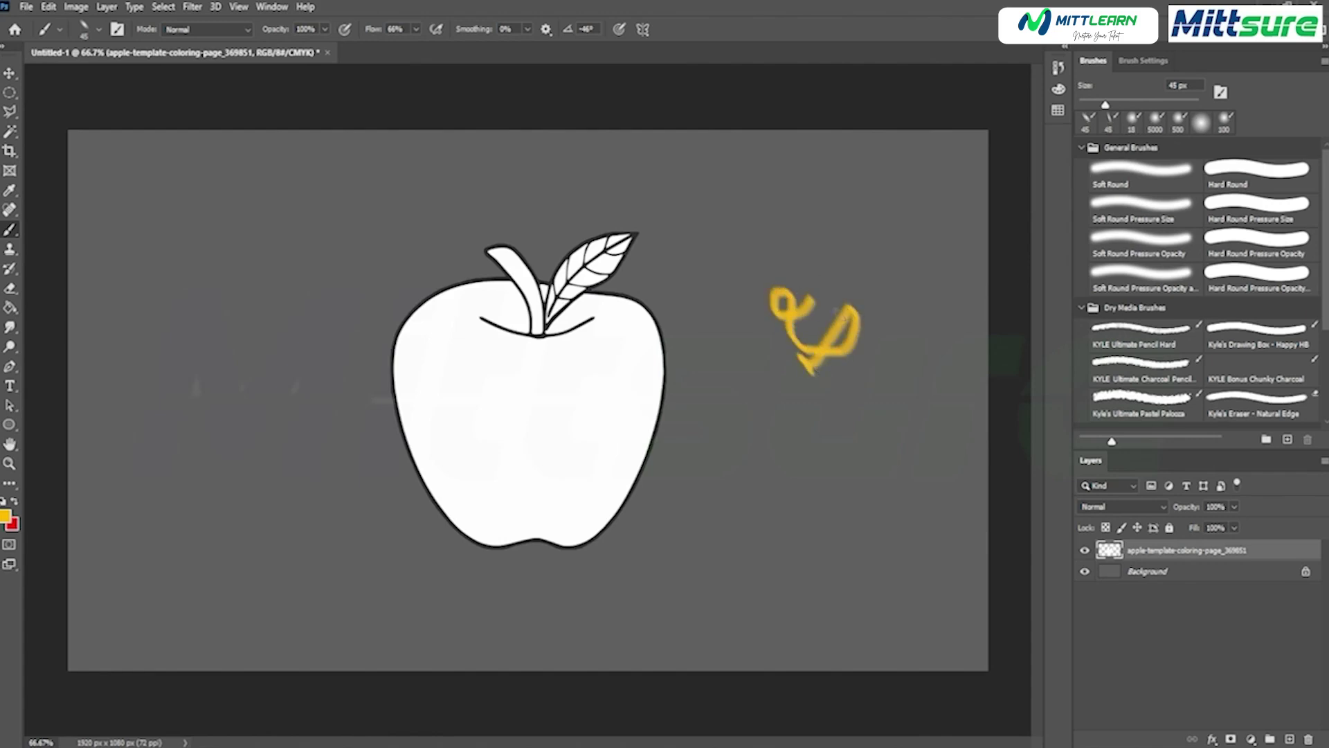
Undo the test stroke and set a circular 55 px Soft Round brush tip.
key(ctrl+z)
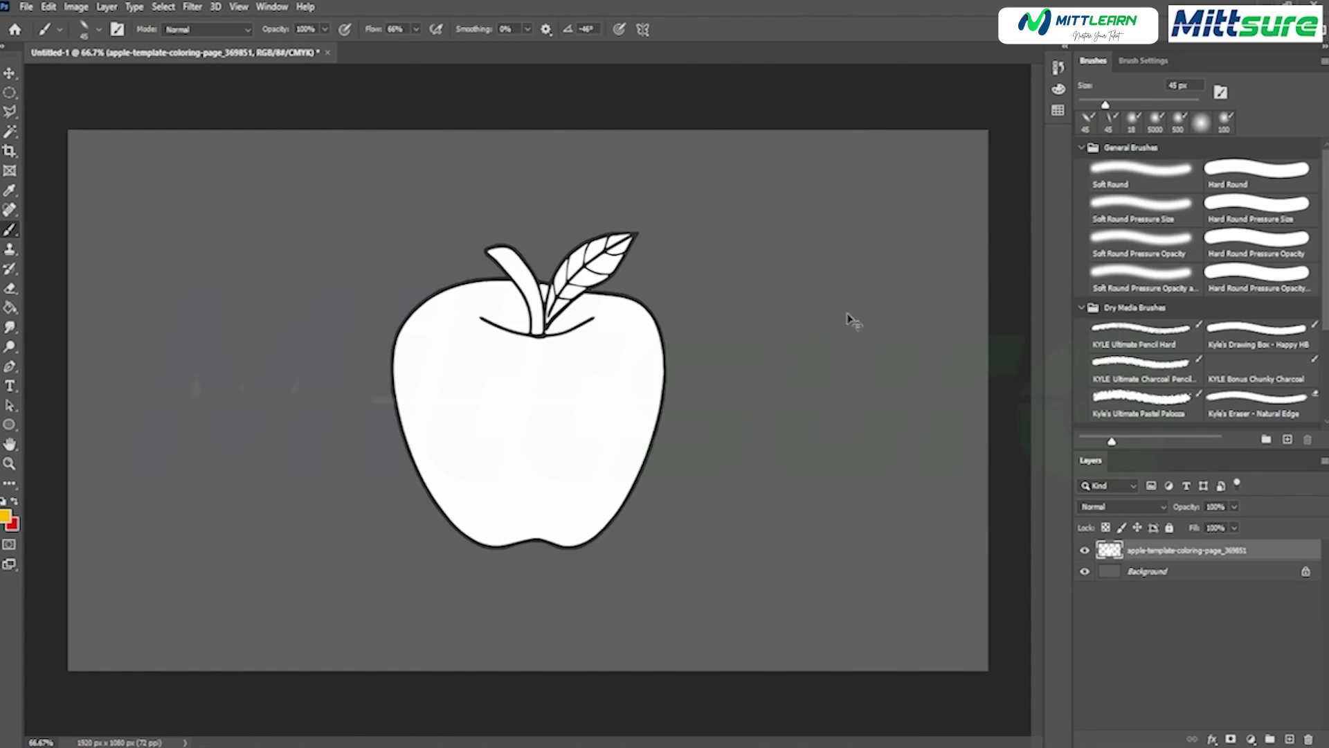
right_click(847, 317)
drag(884, 367, 874, 371)
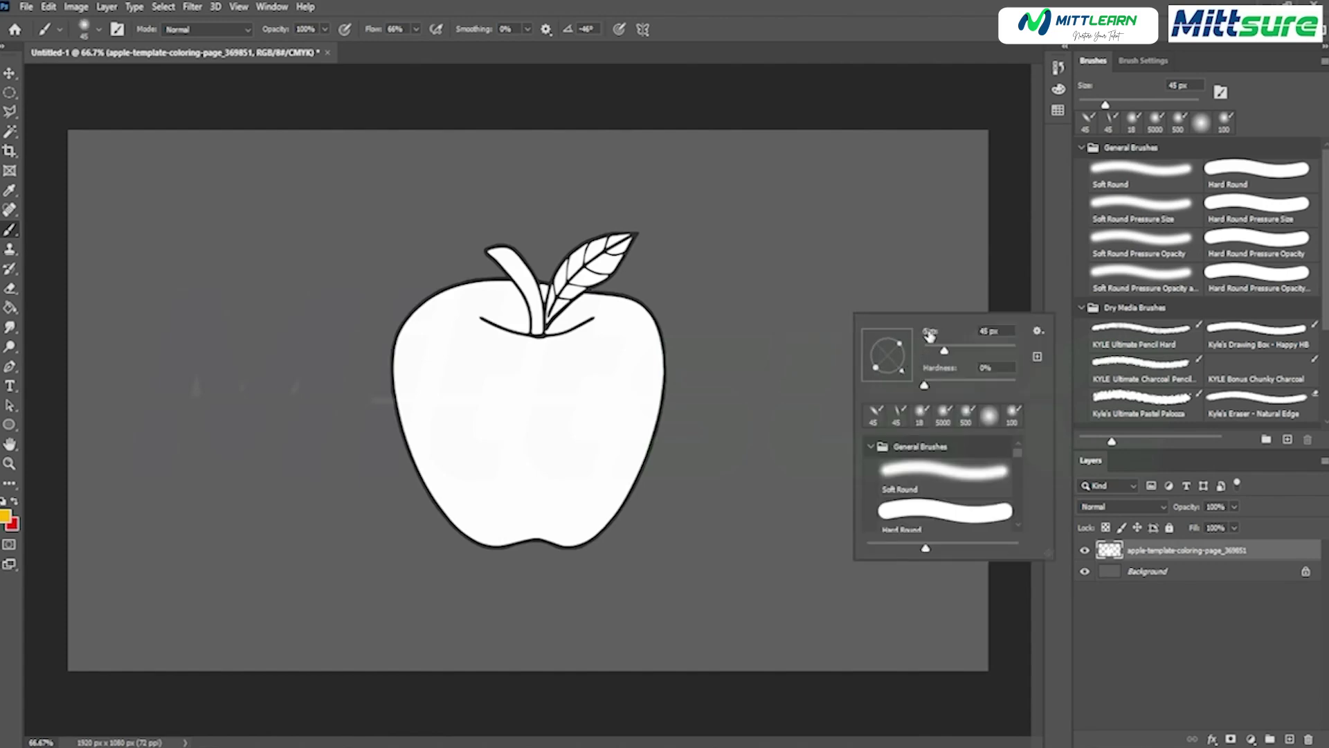
mouse_move(929, 337)
mouse_down()
mouse_move(966, 339)
mouse_move(943, 336)
mouse_up()
click(948, 353)
click(912, 475)
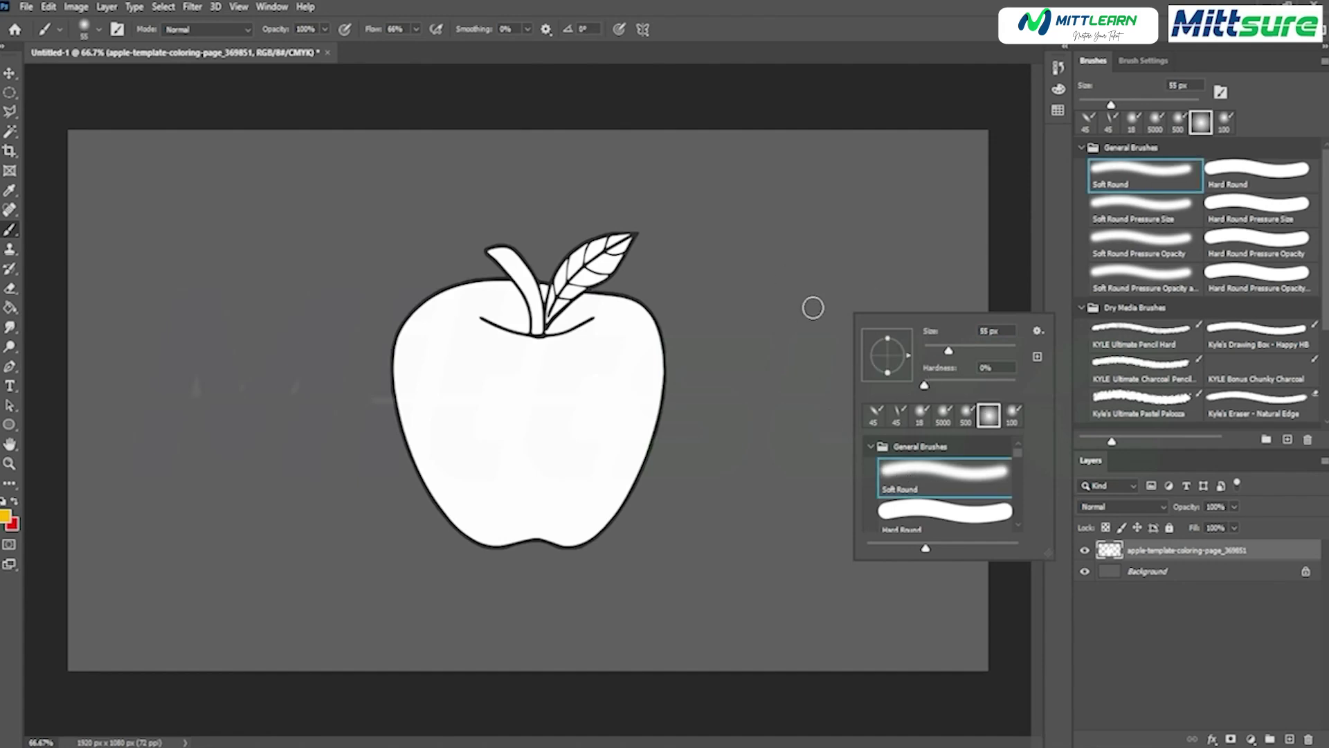
Test the Soft Round brush with yellow strokes while adjusting hardness, undoing each test.
click(816, 261)
mouse_move(816, 261)
mouse_down()
mouse_move(782, 321)
mouse_move(842, 414)
mouse_move(866, 418)
mouse_move(848, 423)
mouse_move(864, 449)
mouse_move(903, 400)
mouse_move(931, 316)
mouse_up()
key(ctrl+z)
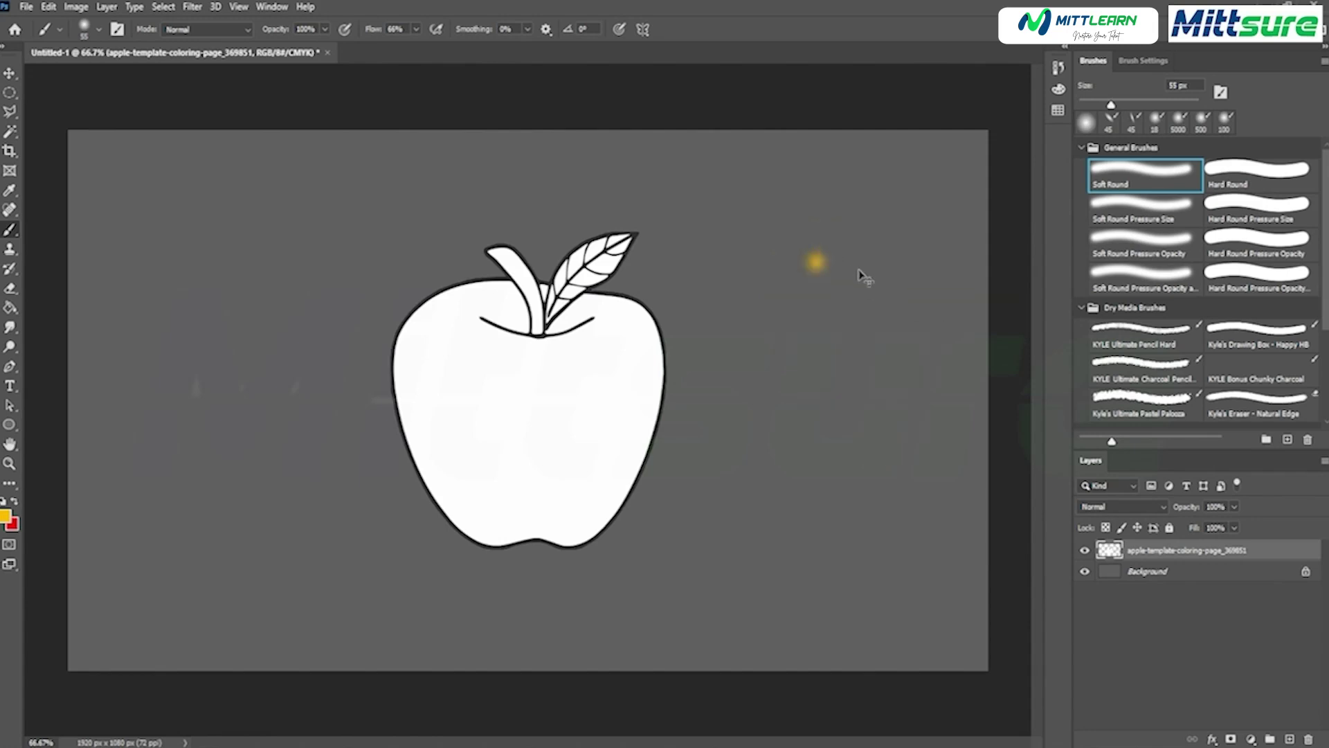
key(ctrl+z)
right_click(848, 259)
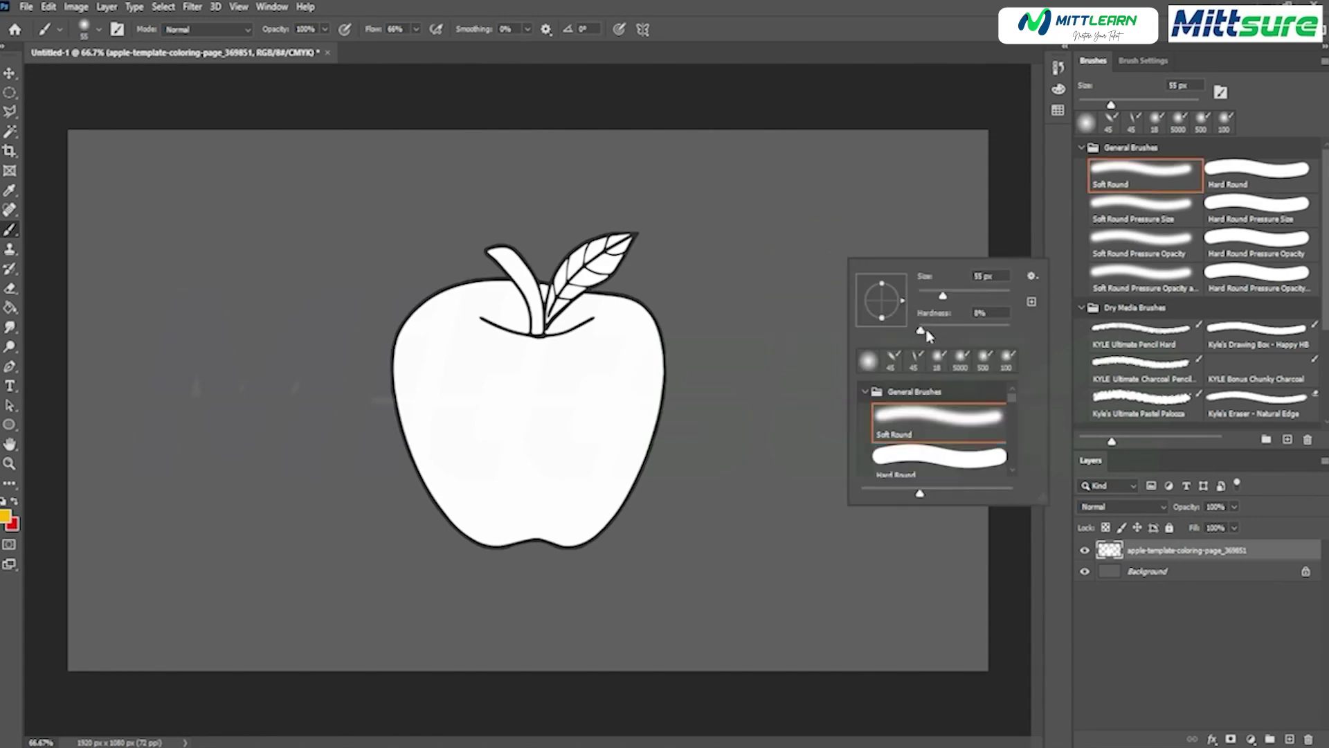
drag(920, 332, 957, 332)
mouse_move(776, 304)
mouse_down()
mouse_move(801, 341)
mouse_move(744, 299)
mouse_up()
key(ctrl+z)
Raise brush hardness to 100%, test it with a yellow scribble, then undo it.
right_click(814, 303)
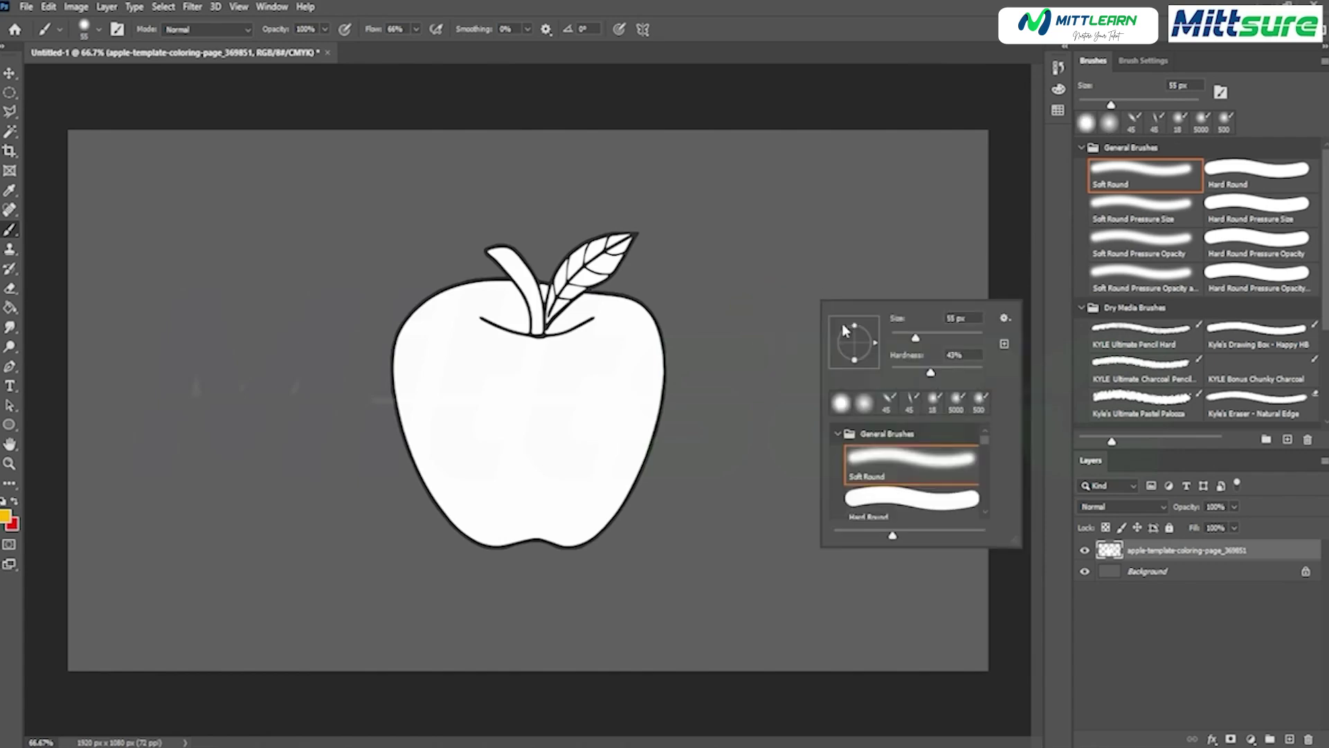
drag(952, 375, 994, 375)
click(778, 261)
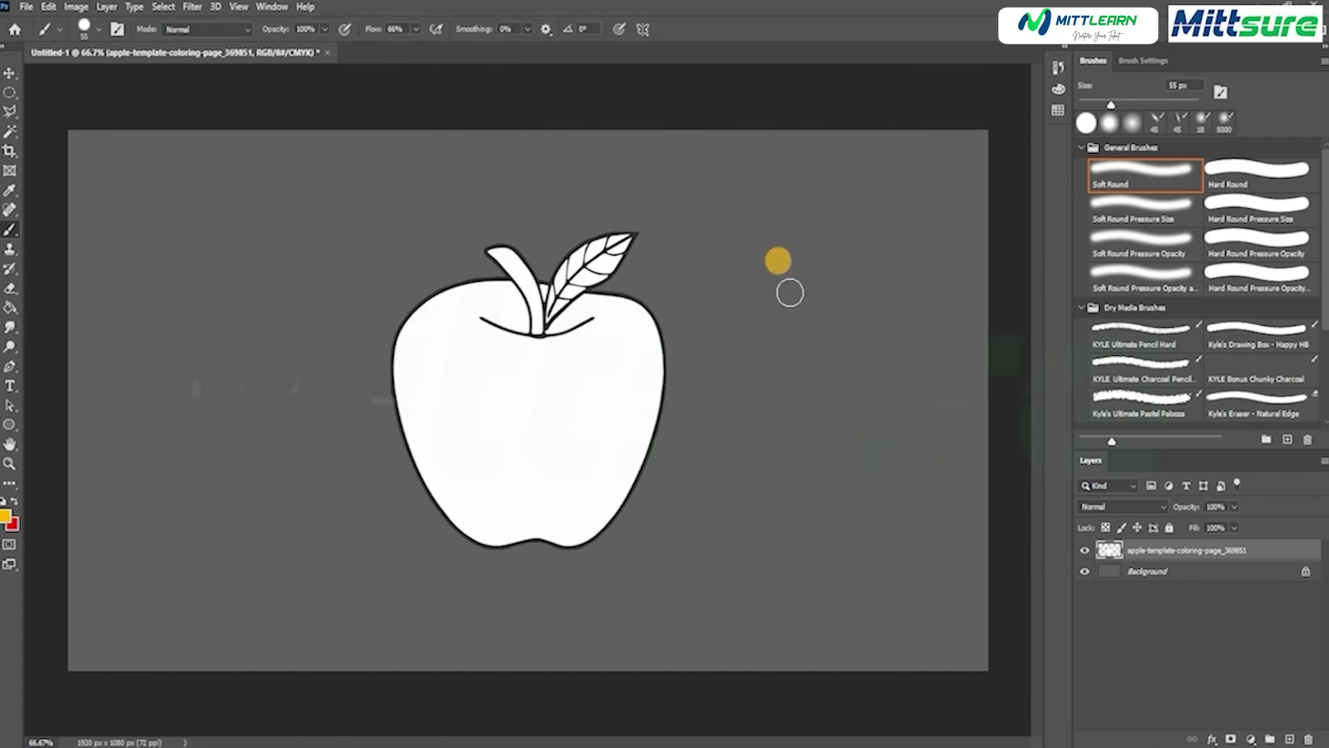
mouse_move(786, 289)
mouse_down()
mouse_move(832, 377)
mouse_move(855, 265)
mouse_move(776, 470)
mouse_move(845, 552)
mouse_move(729, 503)
mouse_move(848, 585)
mouse_move(758, 641)
mouse_move(846, 605)
mouse_move(837, 560)
mouse_move(831, 598)
mouse_move(874, 462)
mouse_move(843, 505)
mouse_up()
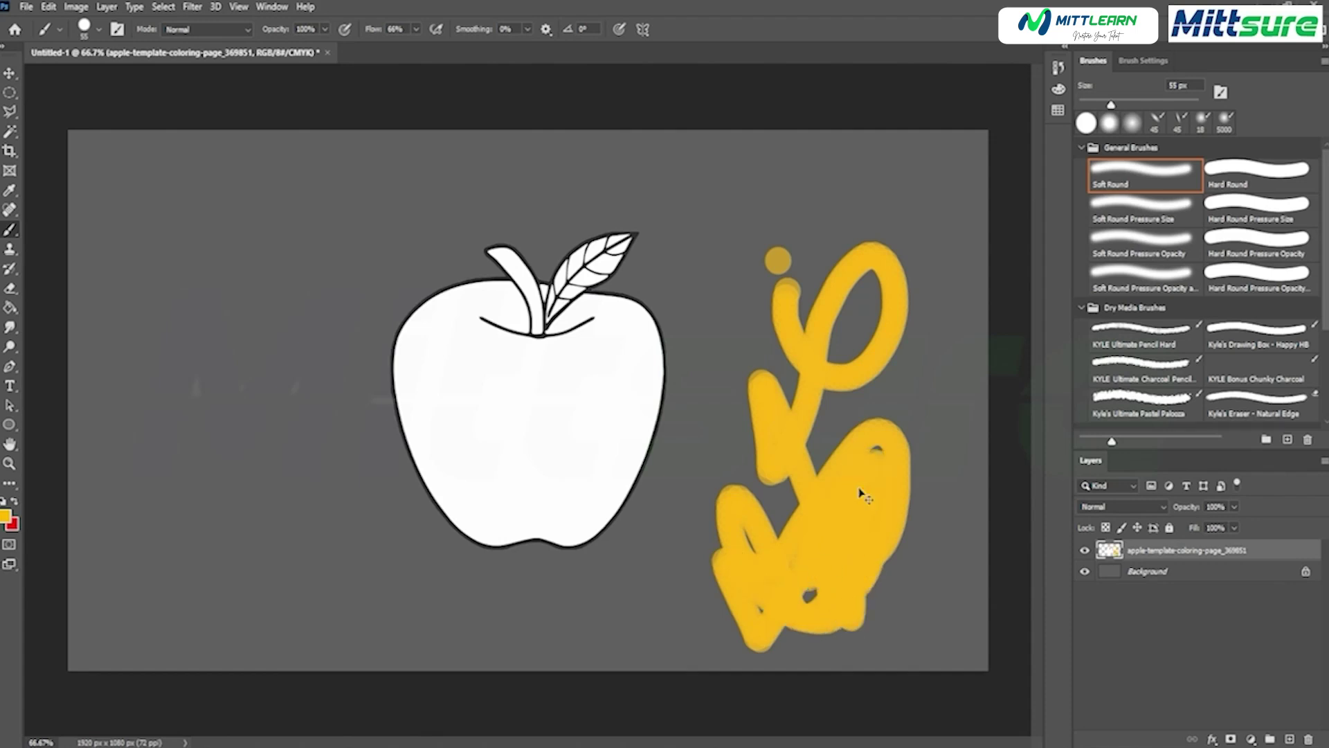
key(ctrl+z)
key(ctrl+z)
right_click(861, 288)
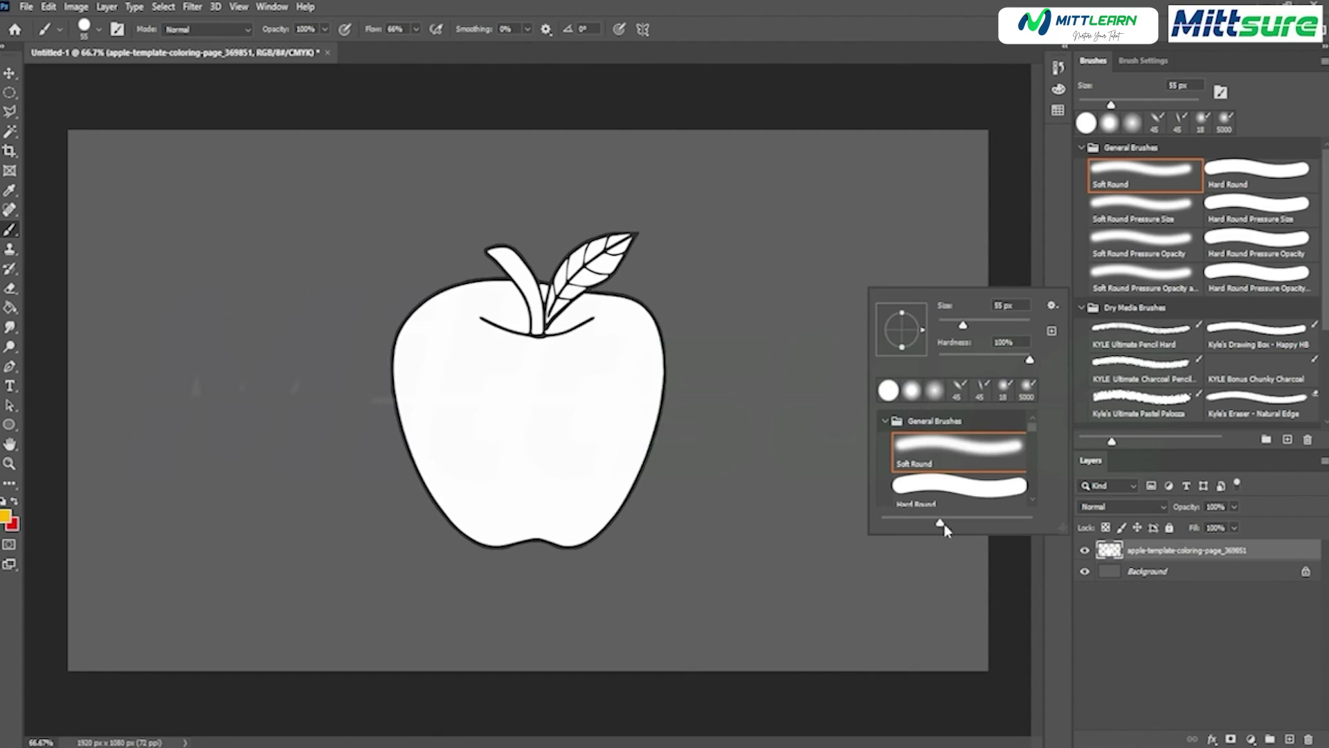
Test the Hard Round preset at lower hardness with strokes beside the apple, undoing each.
scroll(945, 470, down, 1)
click(936, 481)
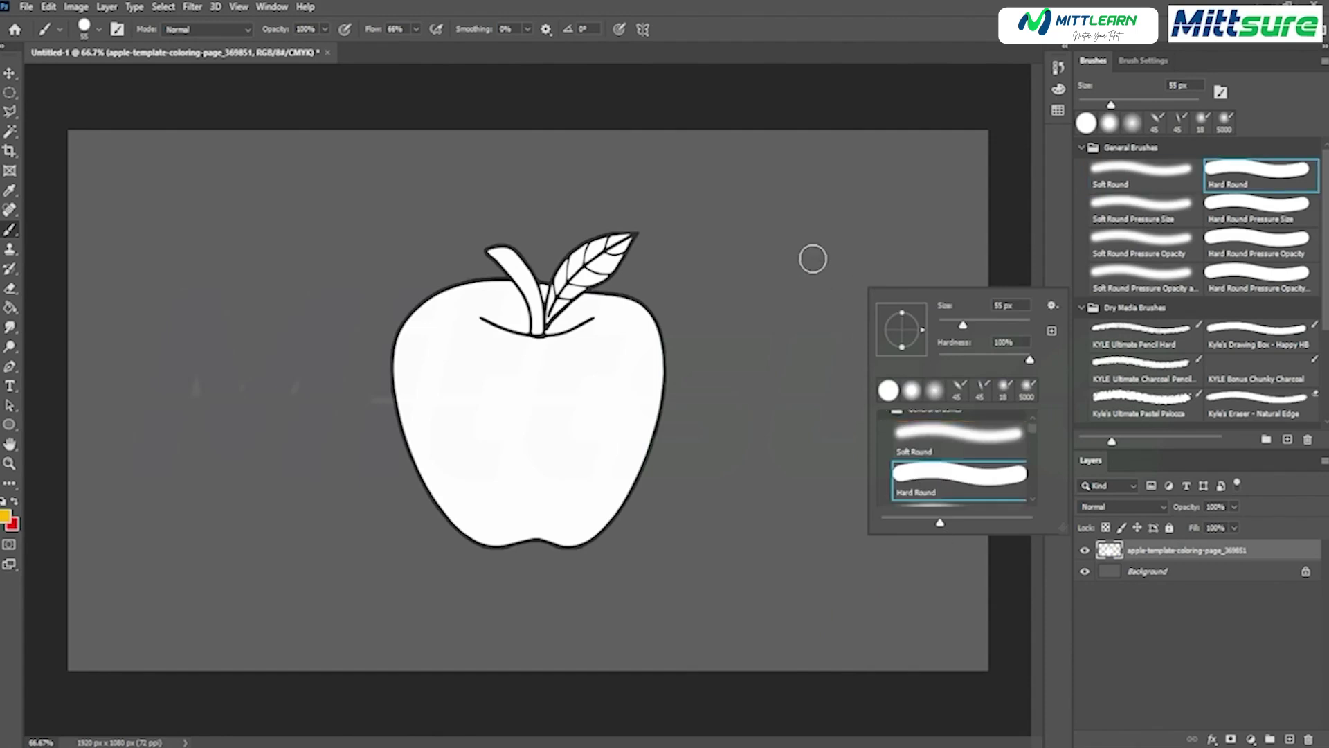
mouse_move(807, 253)
mouse_down()
mouse_move(790, 372)
mouse_move(861, 418)
mouse_move(888, 351)
mouse_move(781, 473)
mouse_move(888, 472)
mouse_move(814, 518)
mouse_move(801, 545)
mouse_move(880, 554)
mouse_up()
key(ctrl+z)
right_click(838, 310)
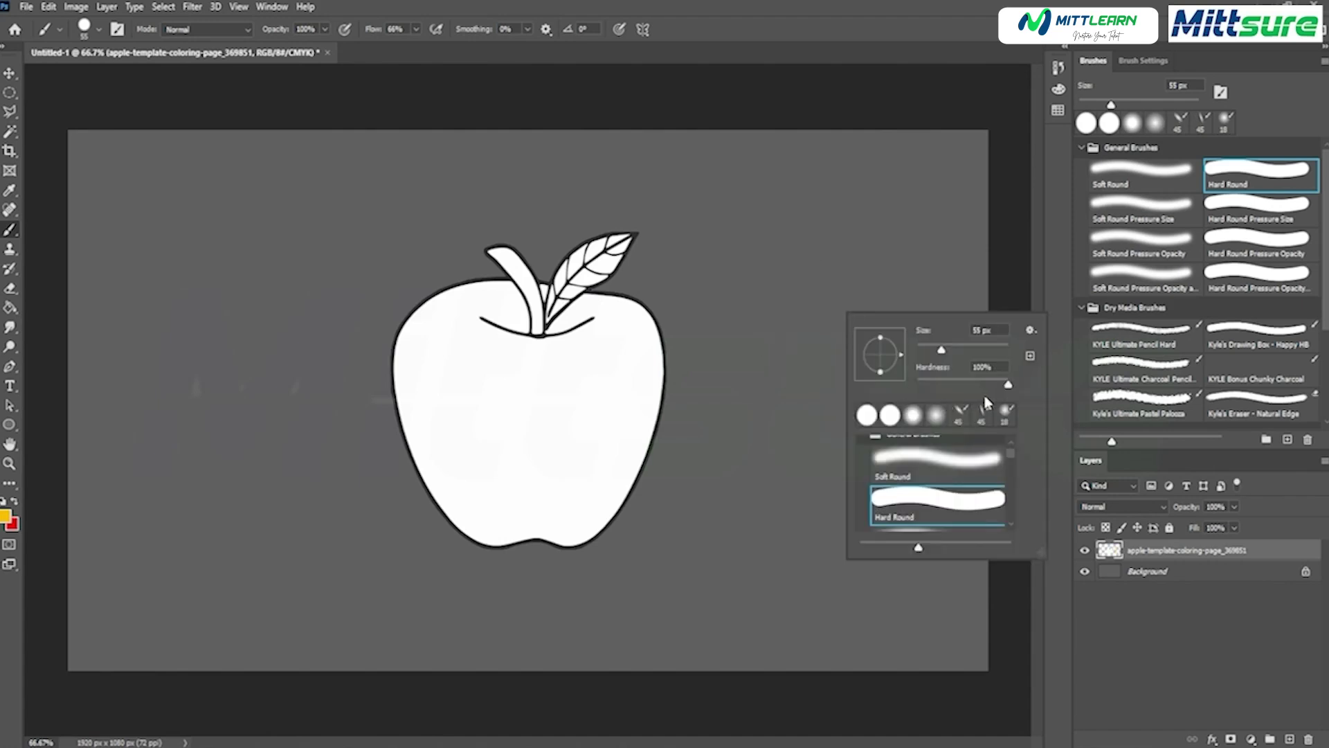
drag(1008, 385, 959, 394)
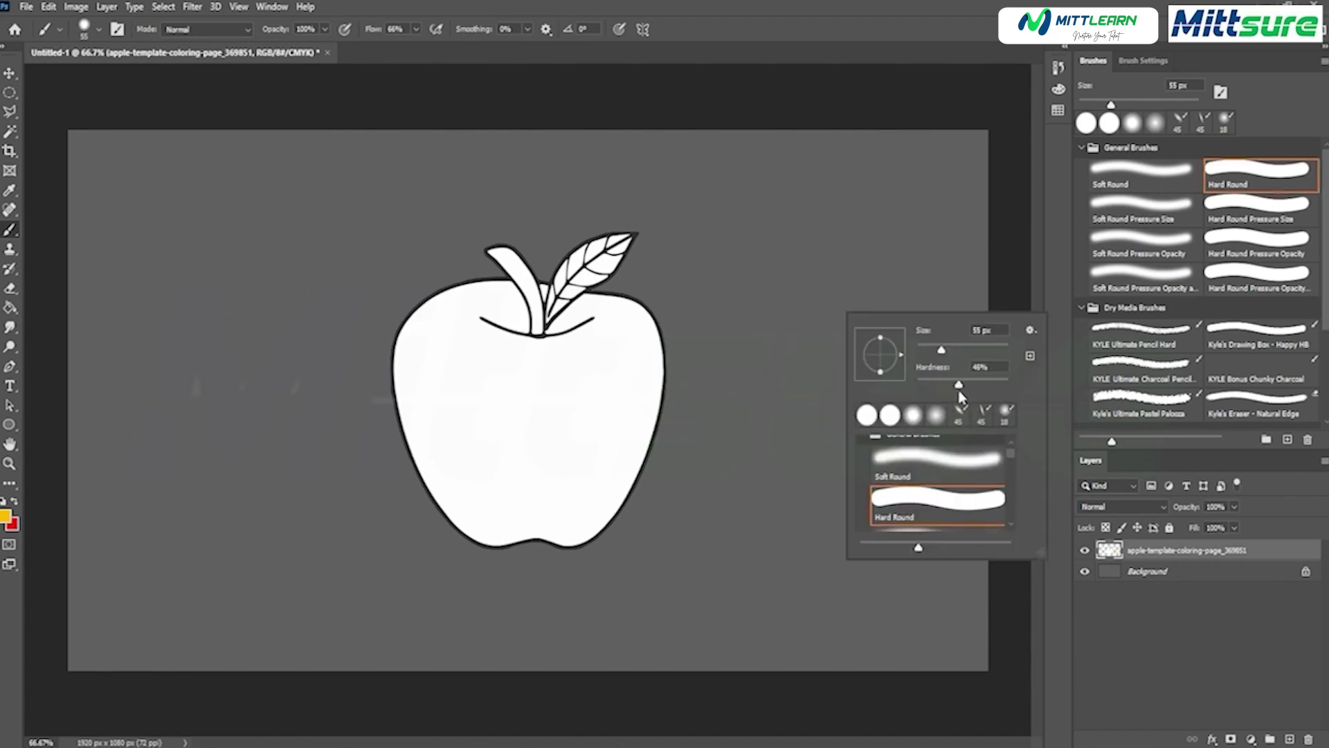
mouse_move(807, 299)
mouse_down()
mouse_move(789, 355)
mouse_move(768, 305)
mouse_up()
mouse_move(848, 357)
mouse_down()
mouse_move(804, 499)
mouse_move(854, 528)
mouse_move(852, 571)
mouse_up()
key(ctrl+z)
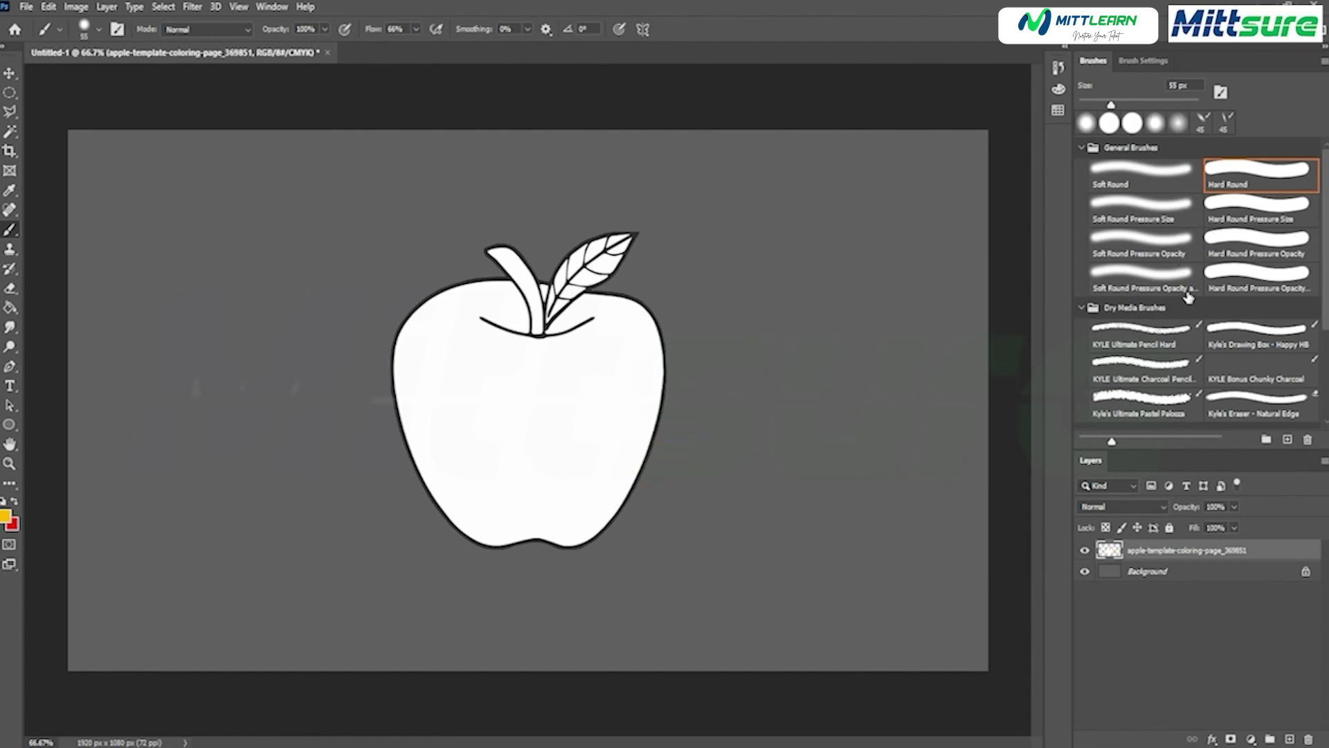
Choose the KYLE Ultimate Pencil Hard brush at 8 px from the Brushes panel.
scroll(1189, 296, down, 3)
scroll(1189, 296, up, 3)
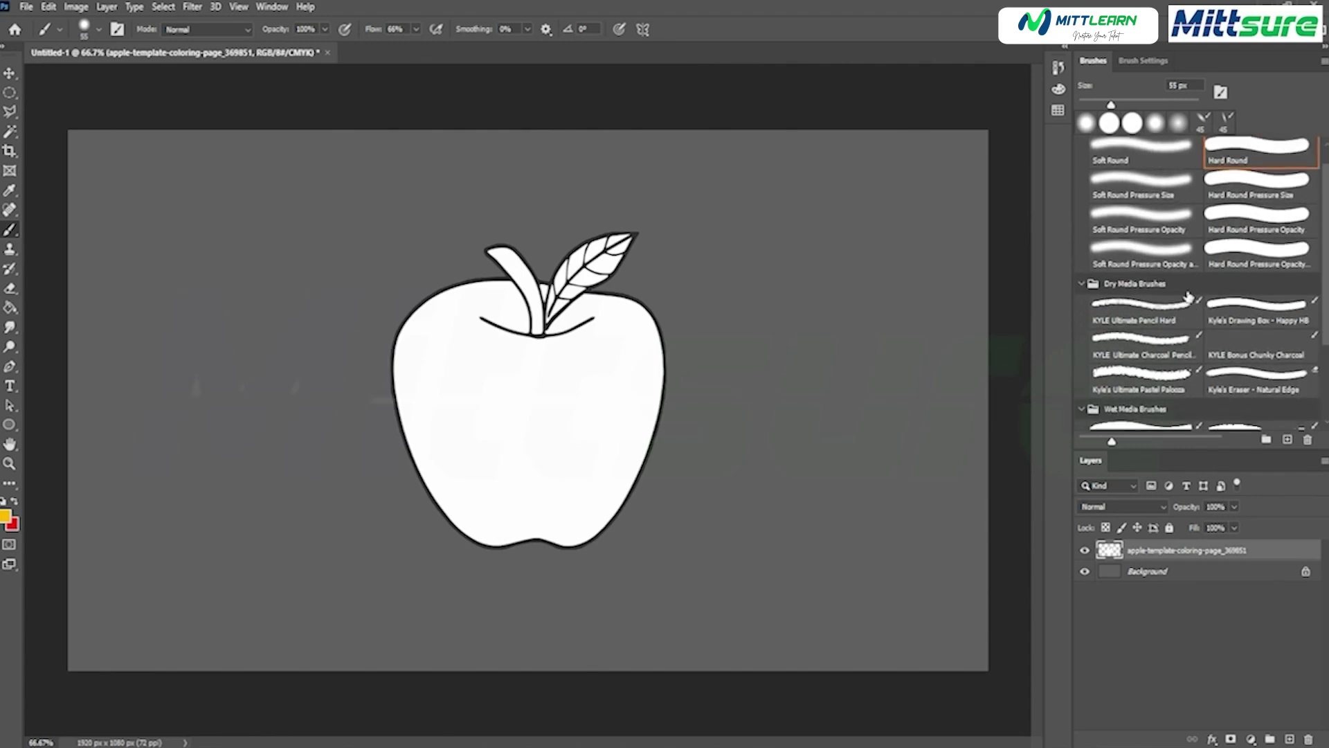
click(1142, 177)
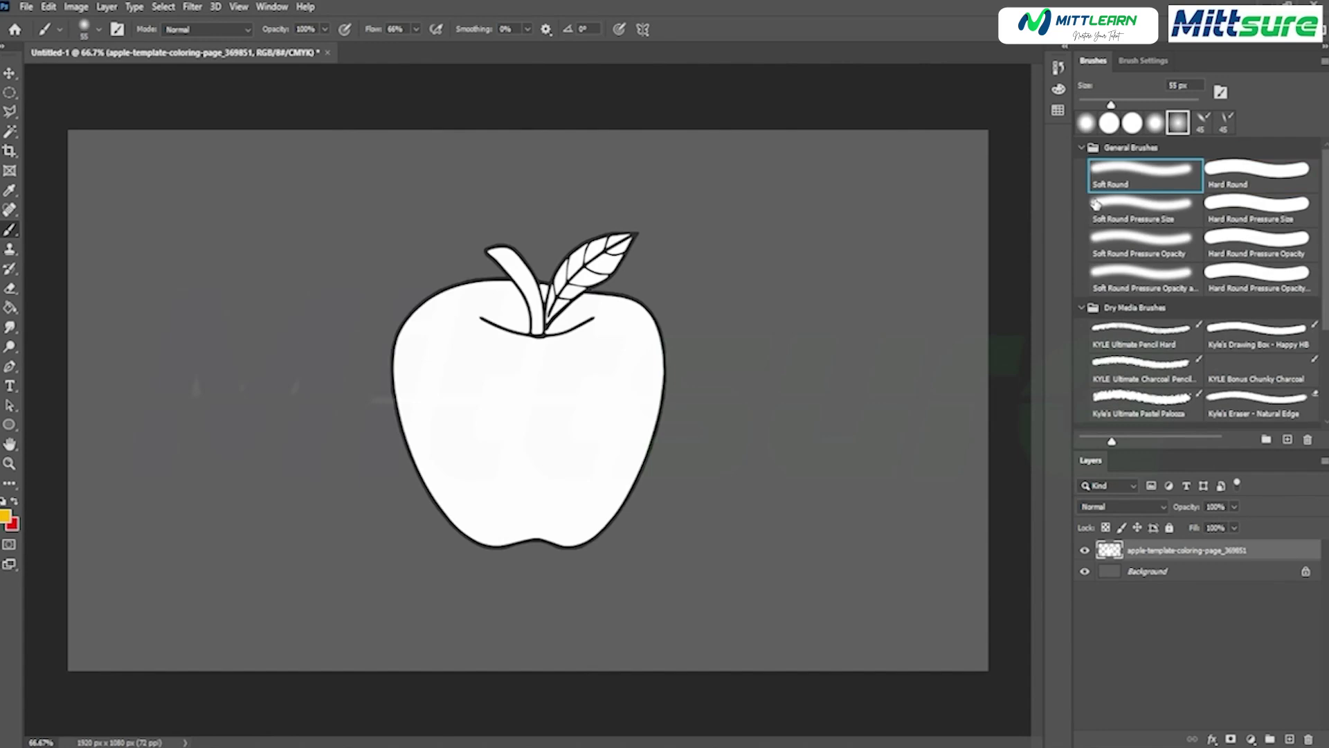
click(1256, 173)
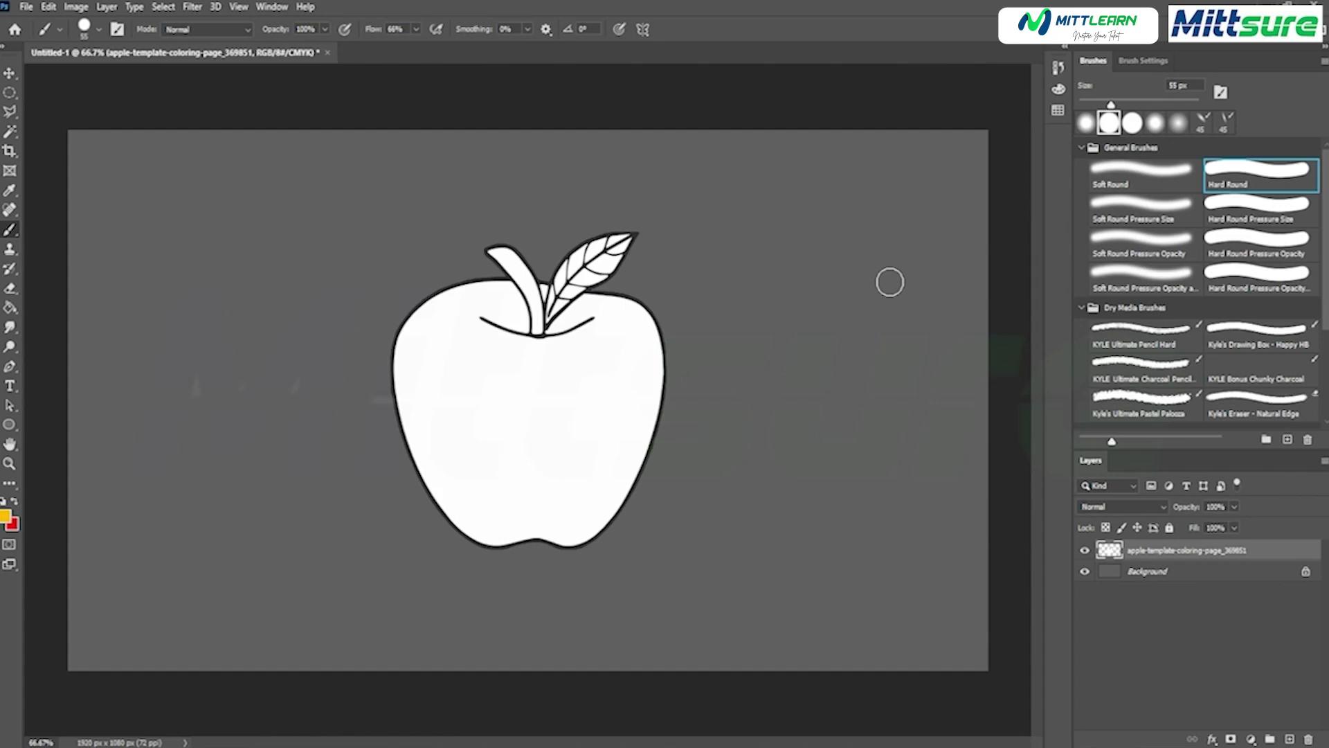
scroll(1192, 309, down, 2)
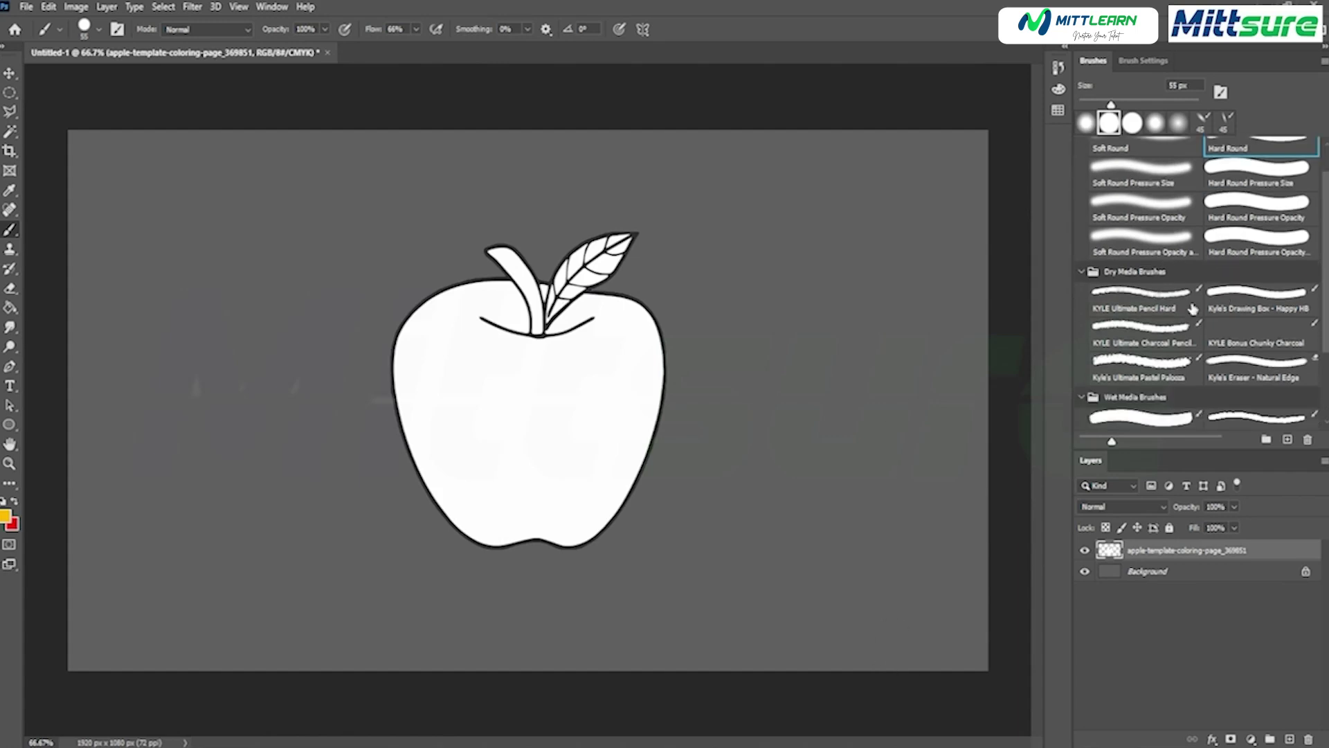
scroll(1192, 310, down, 2)
click(1136, 268)
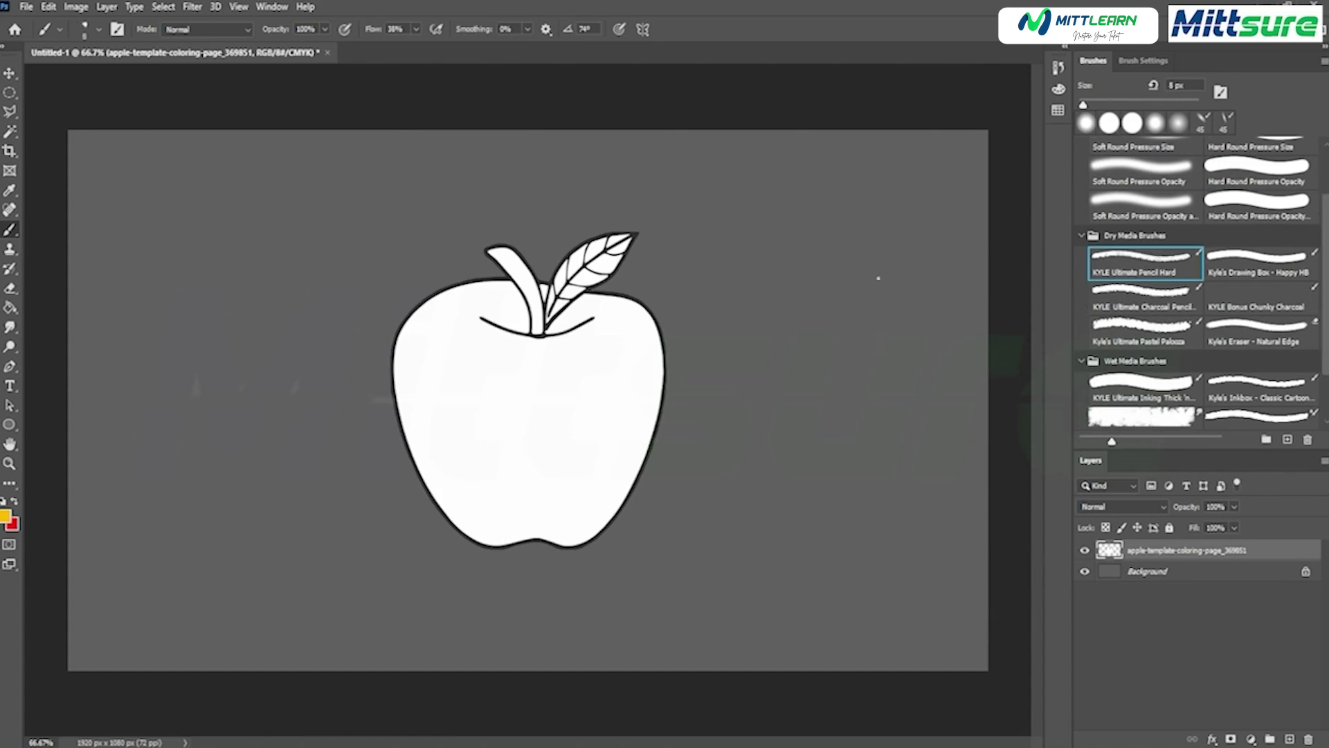
mouse_move(878, 277)
mouse_down()
mouse_move(823, 272)
mouse_move(830, 368)
mouse_move(900, 295)
mouse_move(785, 367)
mouse_move(883, 409)
mouse_move(842, 431)
mouse_move(872, 484)
mouse_up()
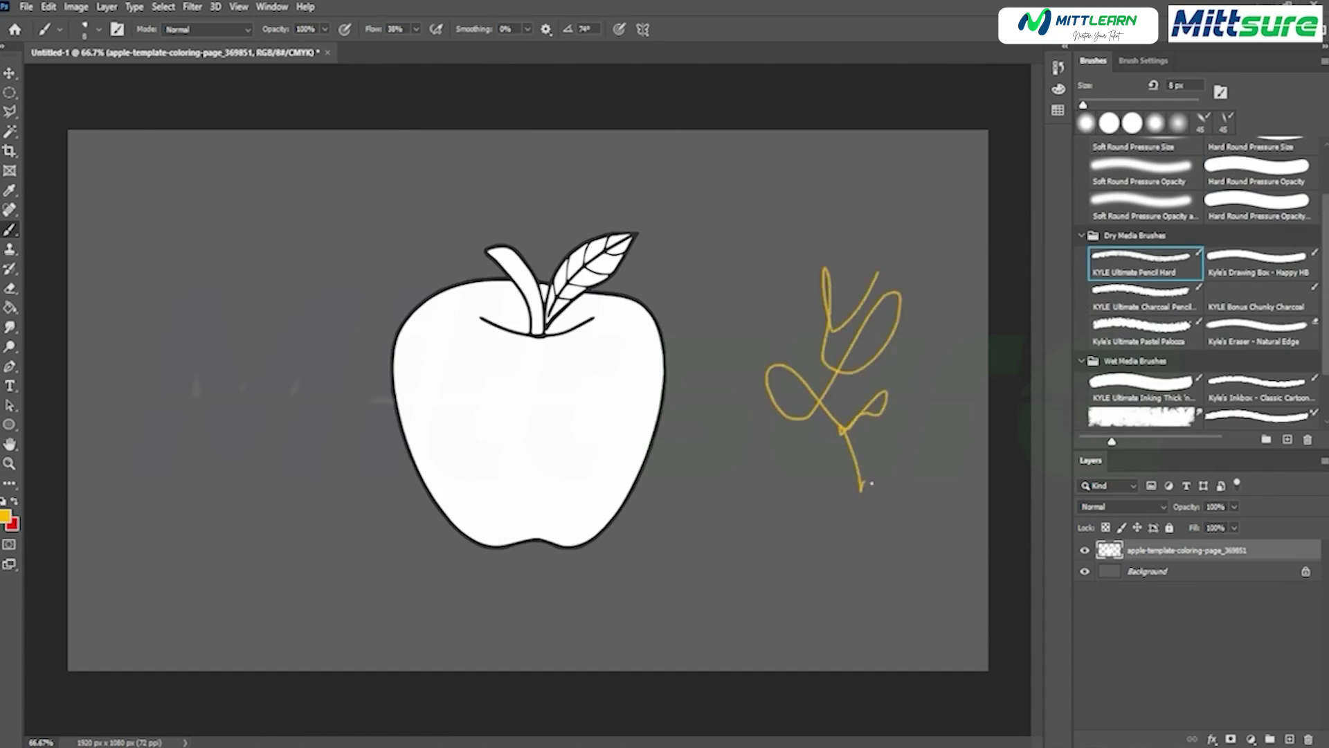
key(ctrl+z)
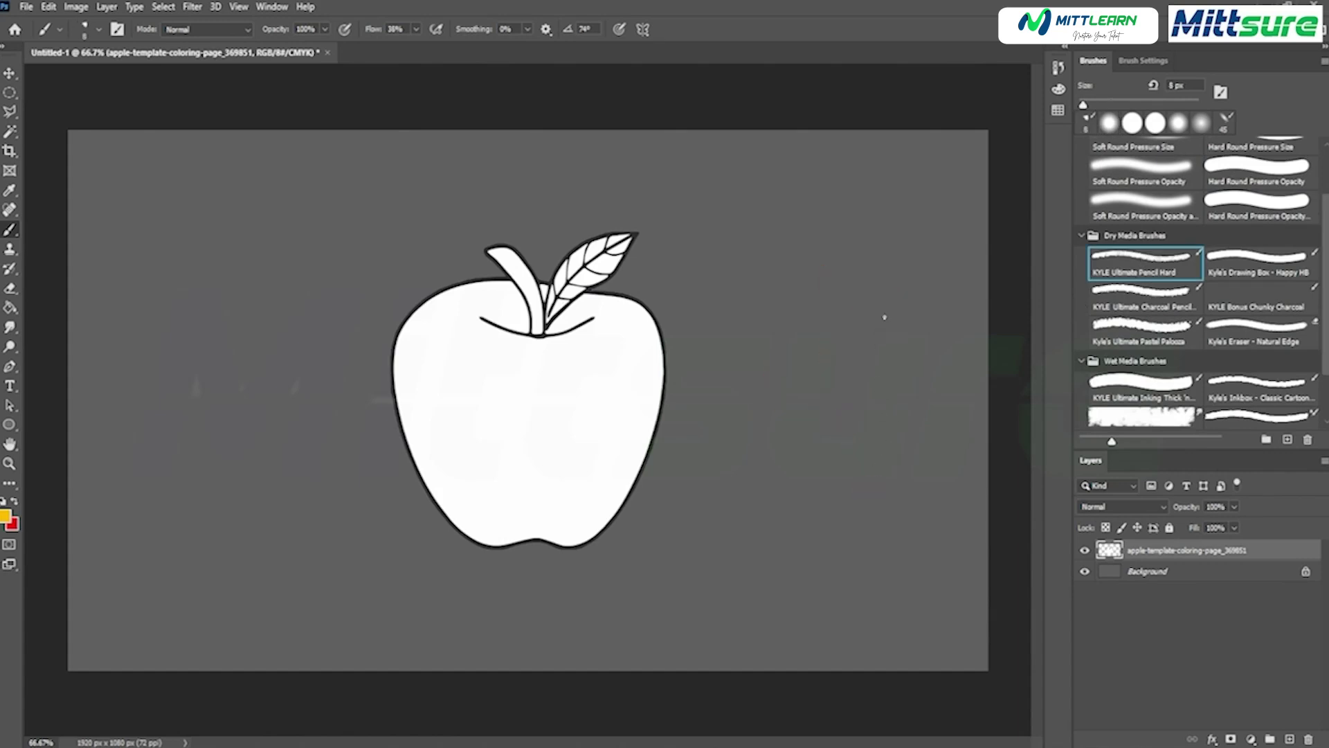
key(bracketright)
key(bracketright)
key(bracketright)
key(bracketright)
key(bracketright)
key(bracketright)
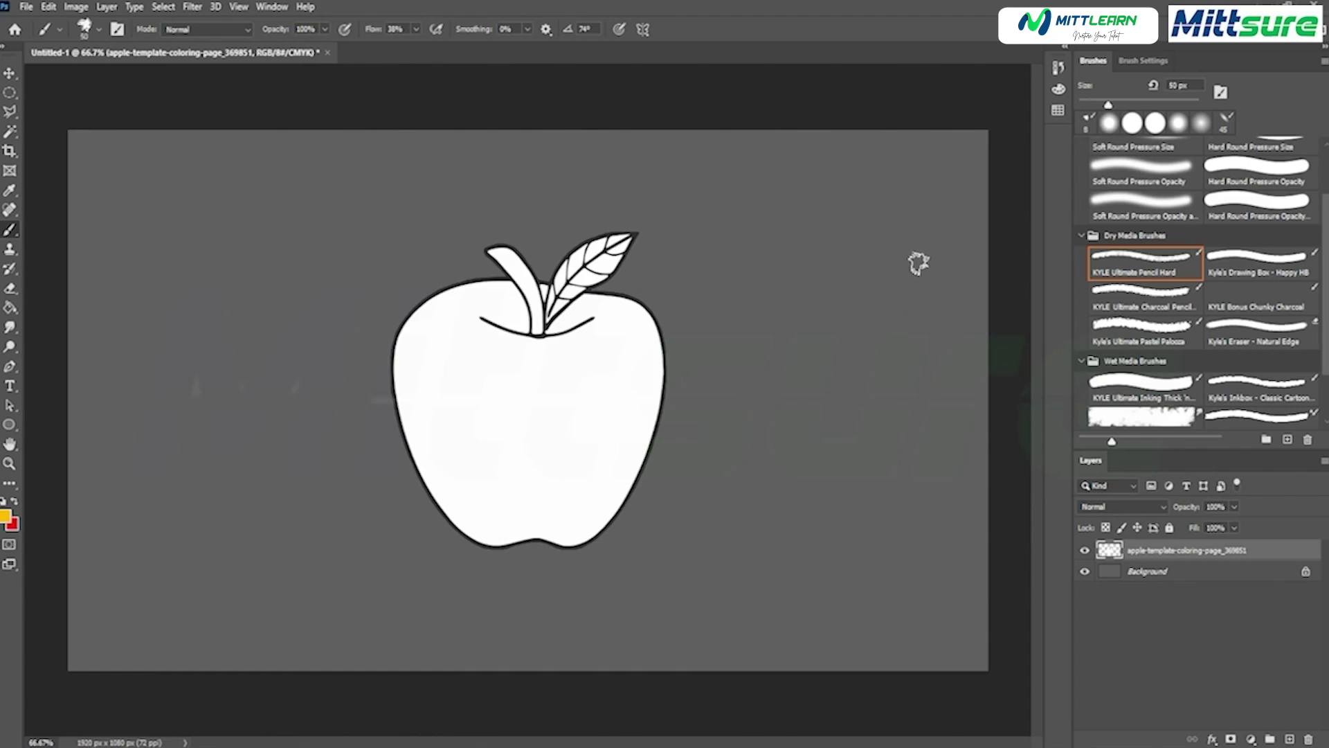
mouse_move(919, 263)
mouse_down()
mouse_move(891, 319)
mouse_move(857, 273)
mouse_up()
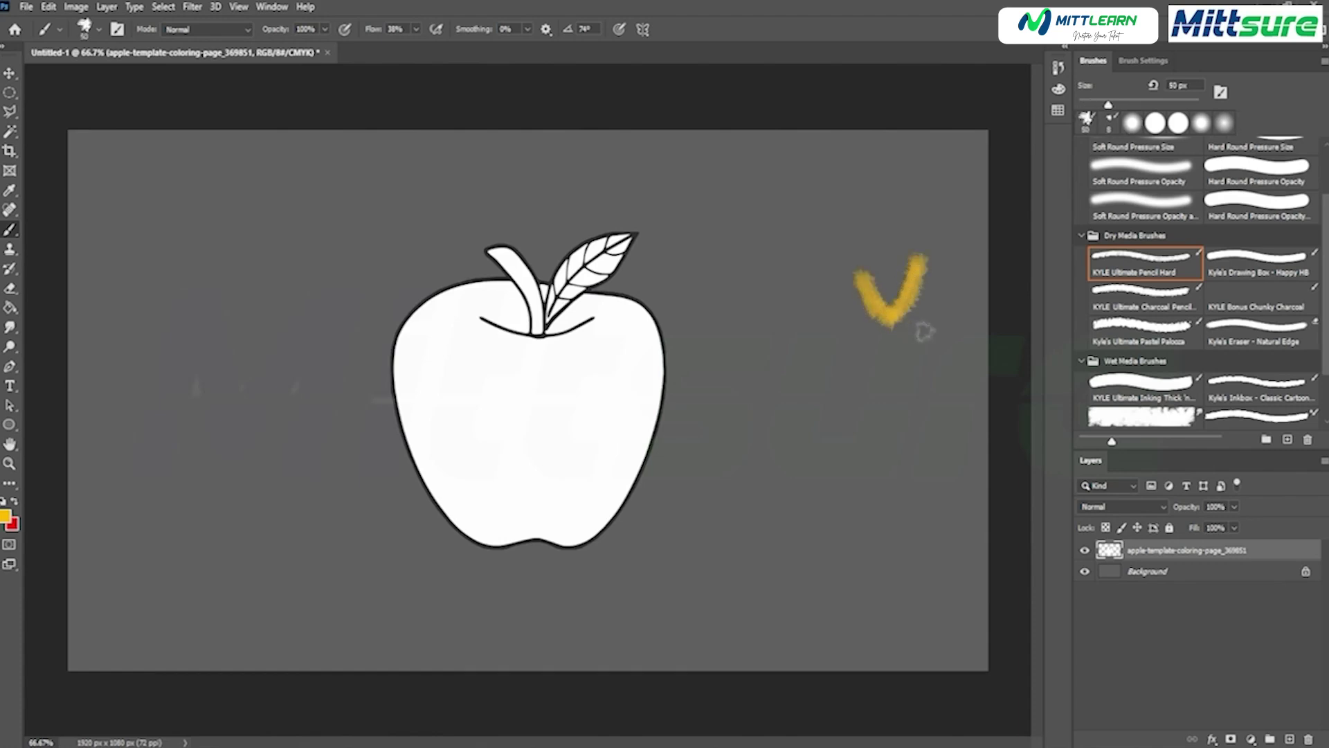
click(10, 462)
click(925, 276)
click(924, 277)
click(921, 274)
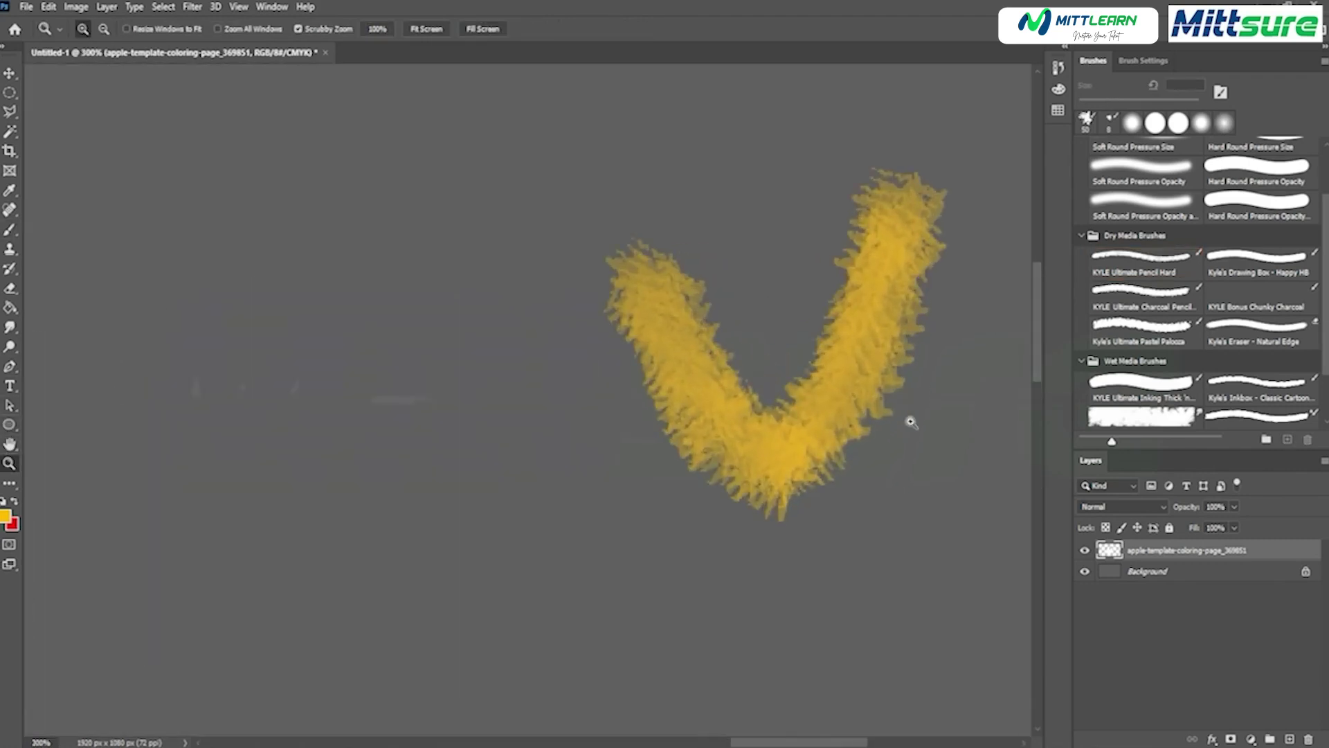
right_click(585, 321)
click(619, 329)
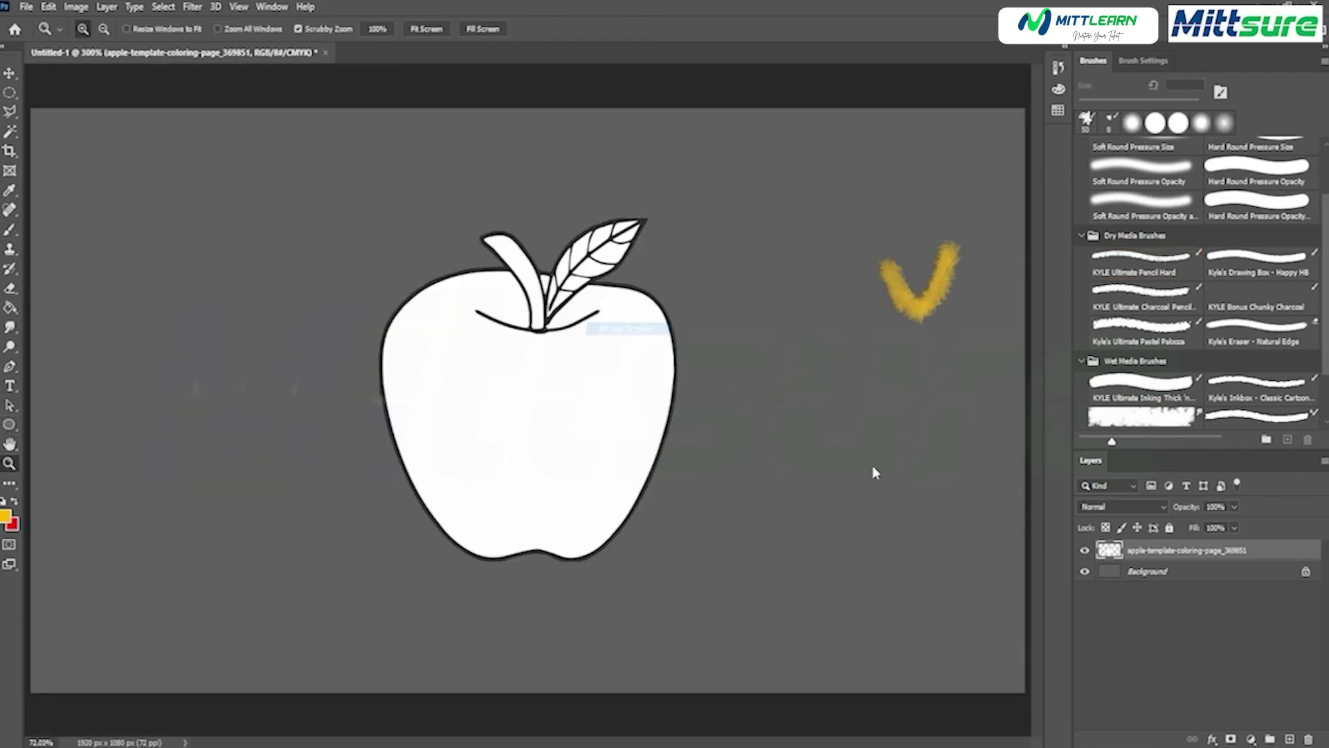
key(ctrl+z)
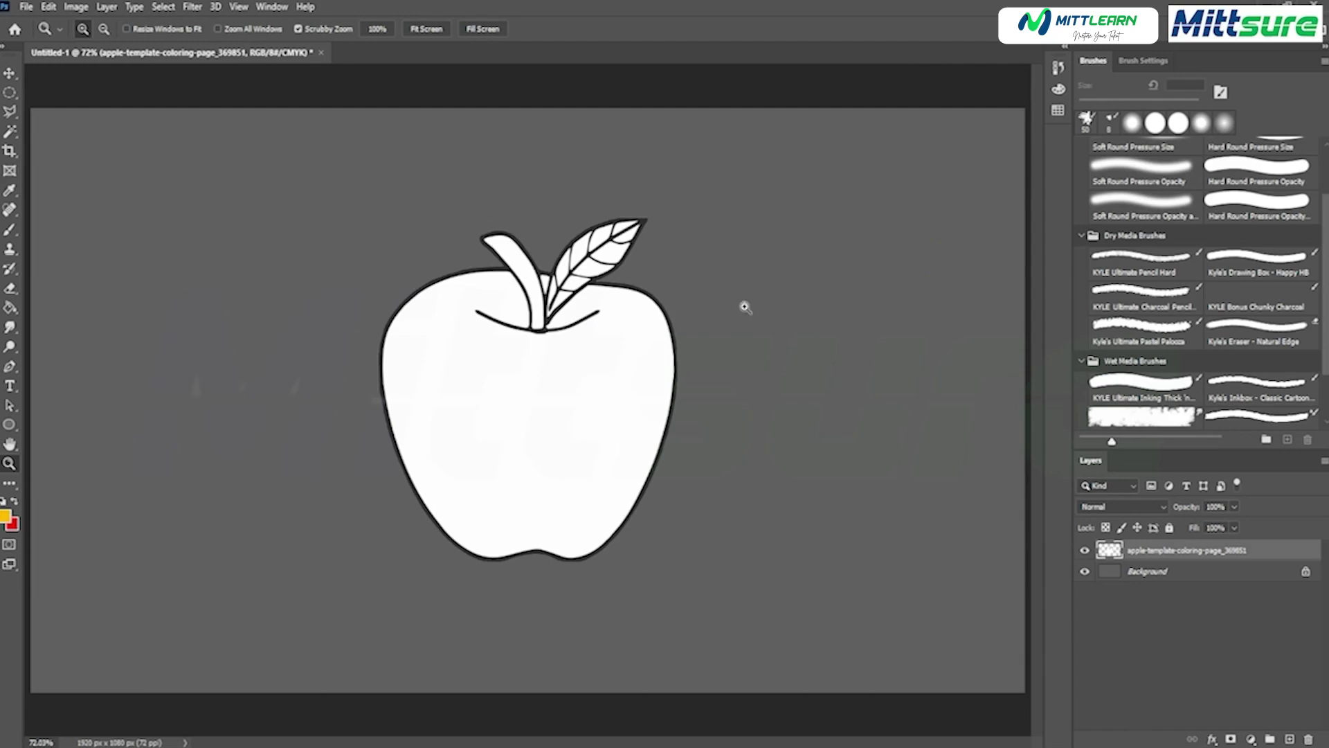
click(10, 236)
Choose the KYLE Ultimate Inking Thick brush at 25 px, undo its test stroke, and expand Special Effects Brushes.
scroll(1112, 305, down, 3)
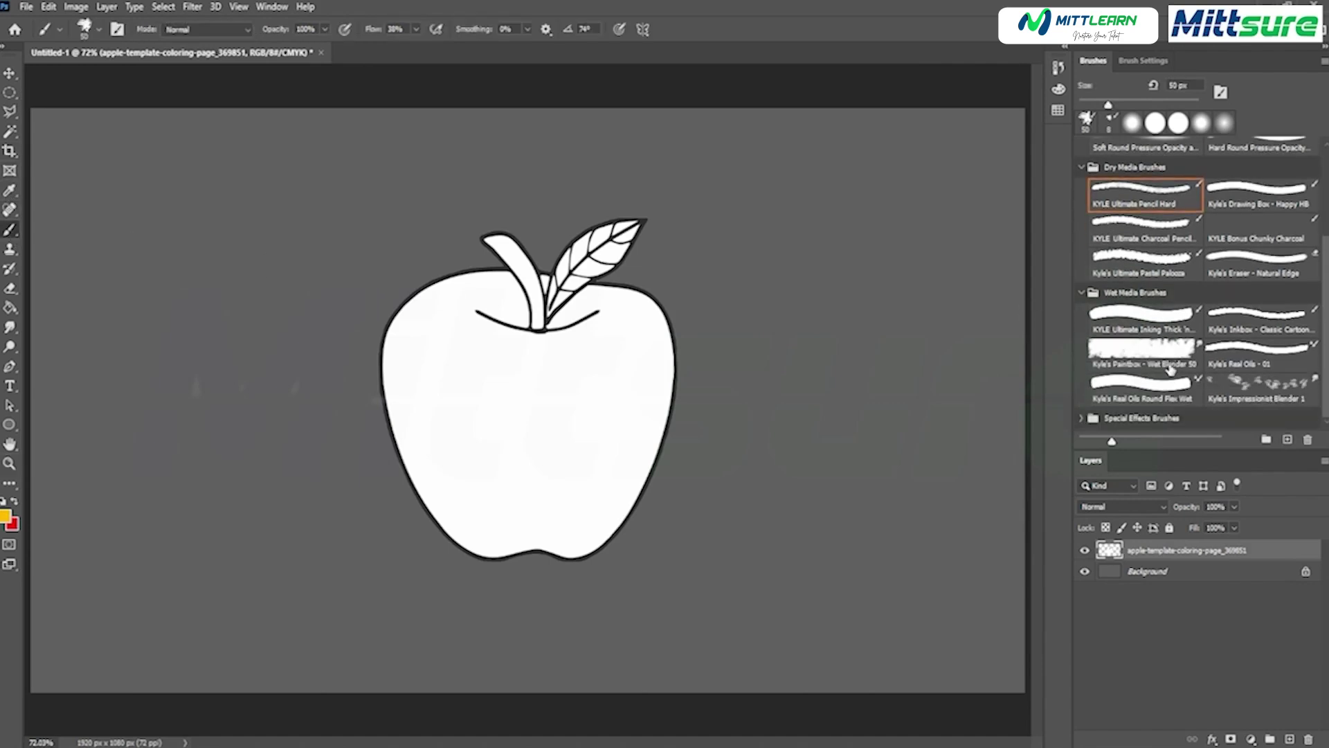
click(1177, 324)
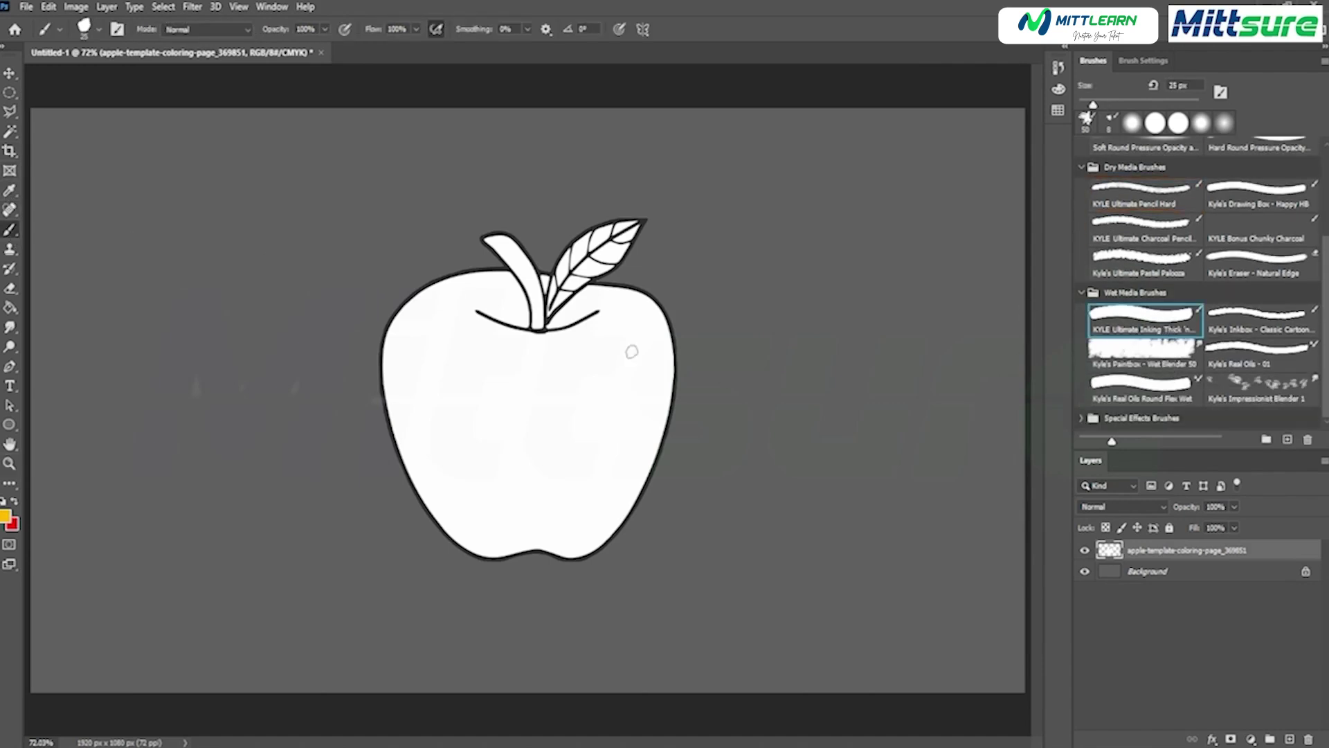
mouse_move(606, 329)
mouse_down()
mouse_move(545, 404)
mouse_move(554, 386)
mouse_move(624, 378)
mouse_move(548, 444)
mouse_move(586, 452)
mouse_up()
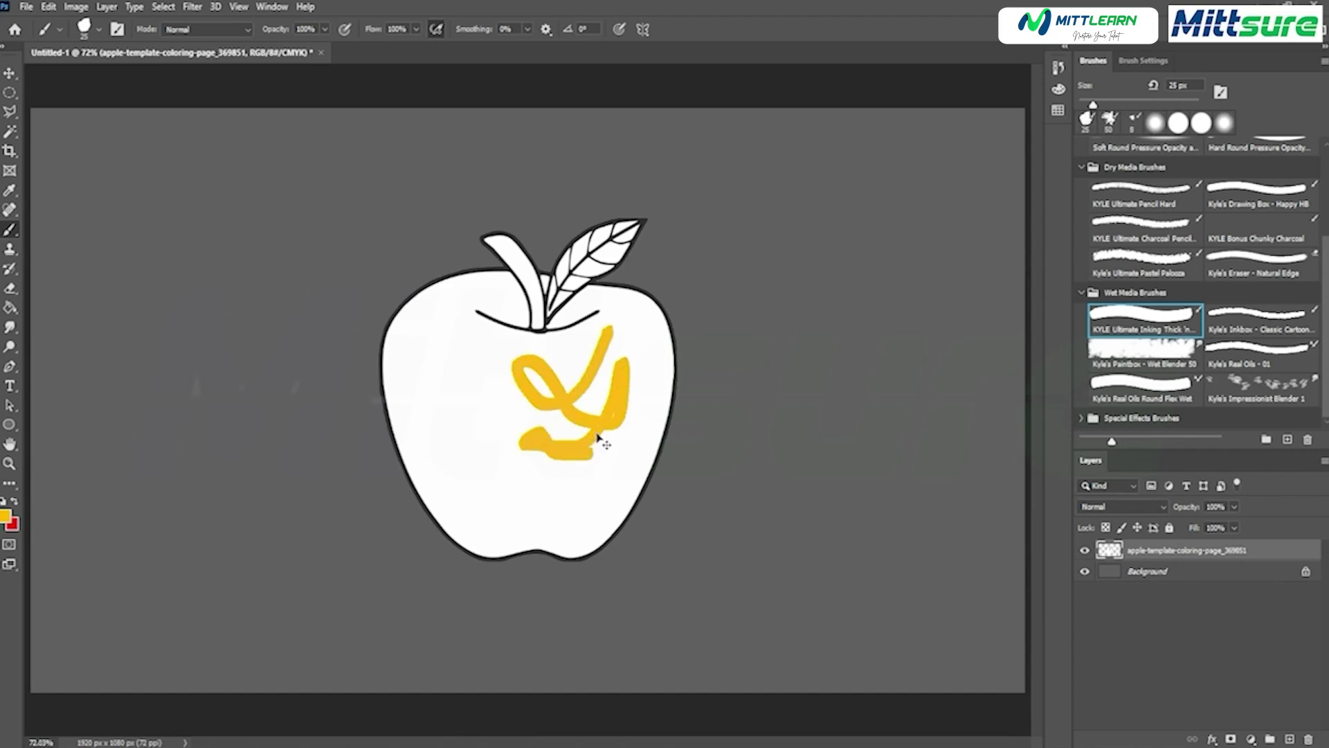
key(ctrl+z)
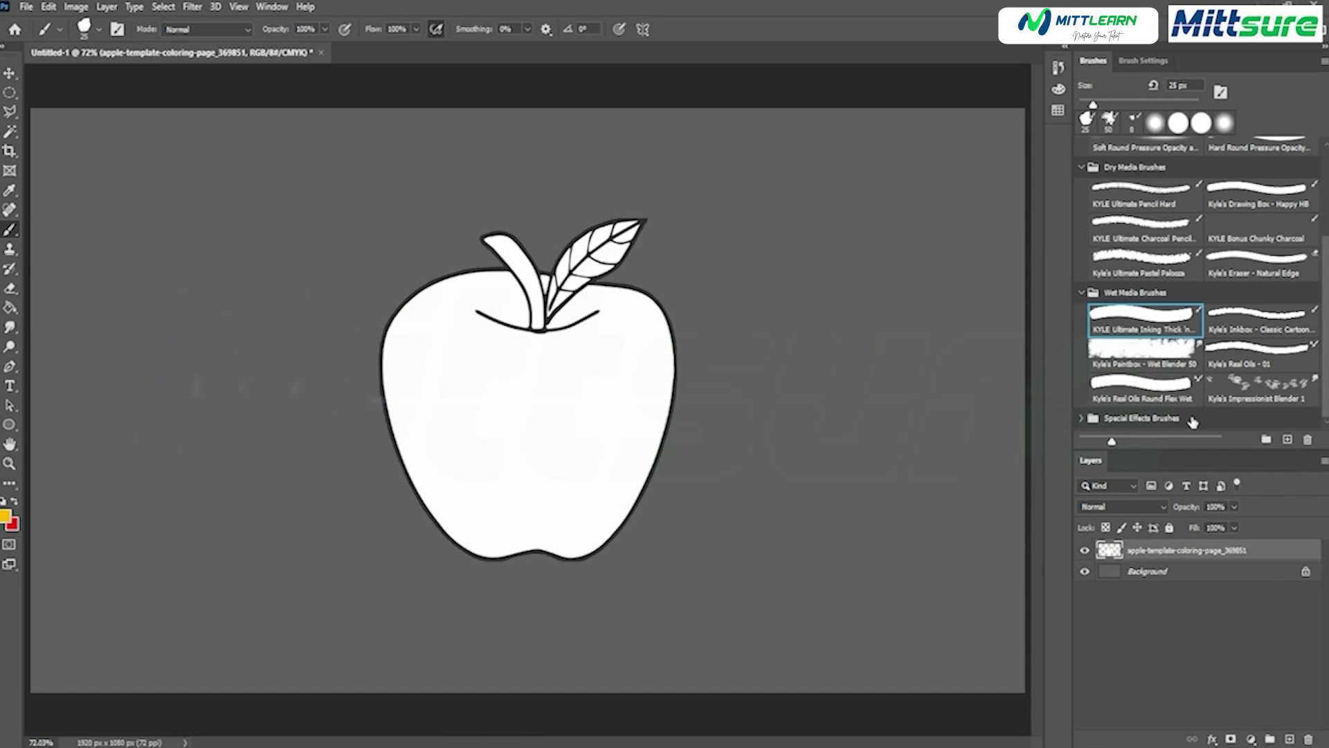
click(1082, 418)
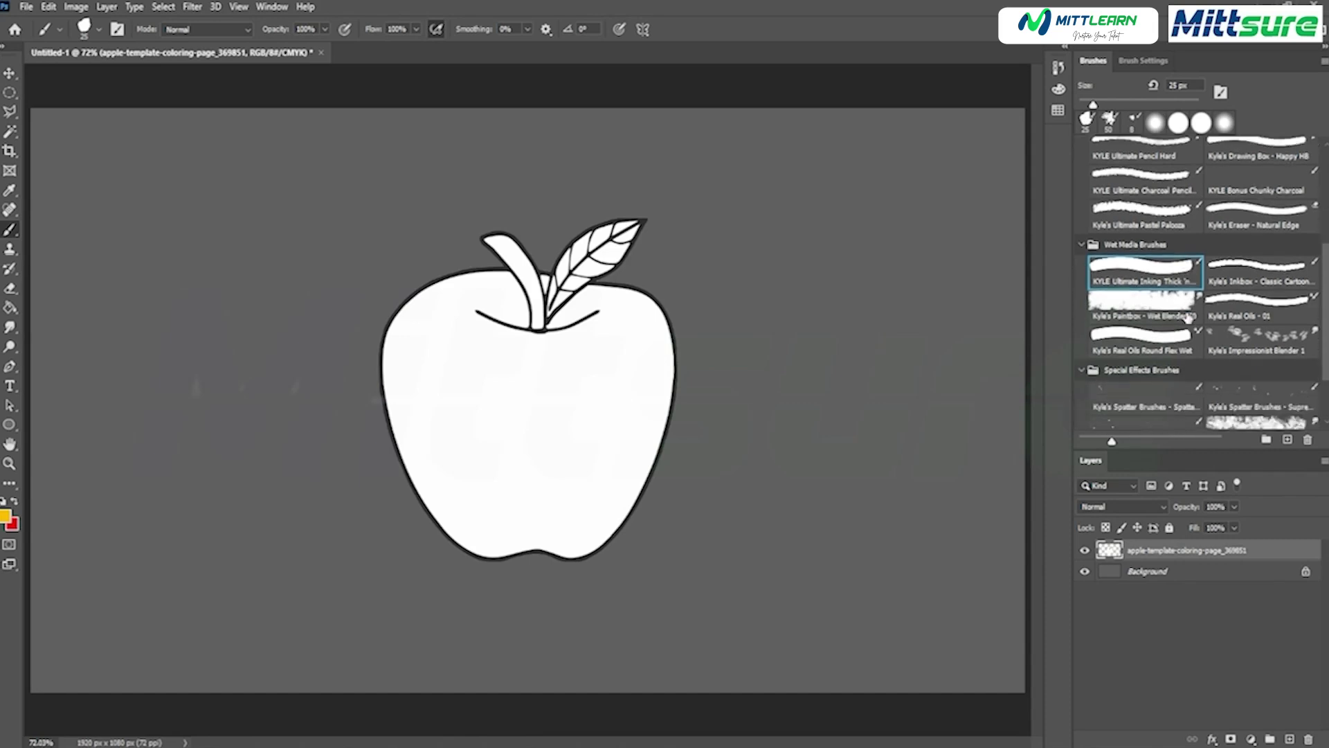
scroll(1187, 317, up, 5)
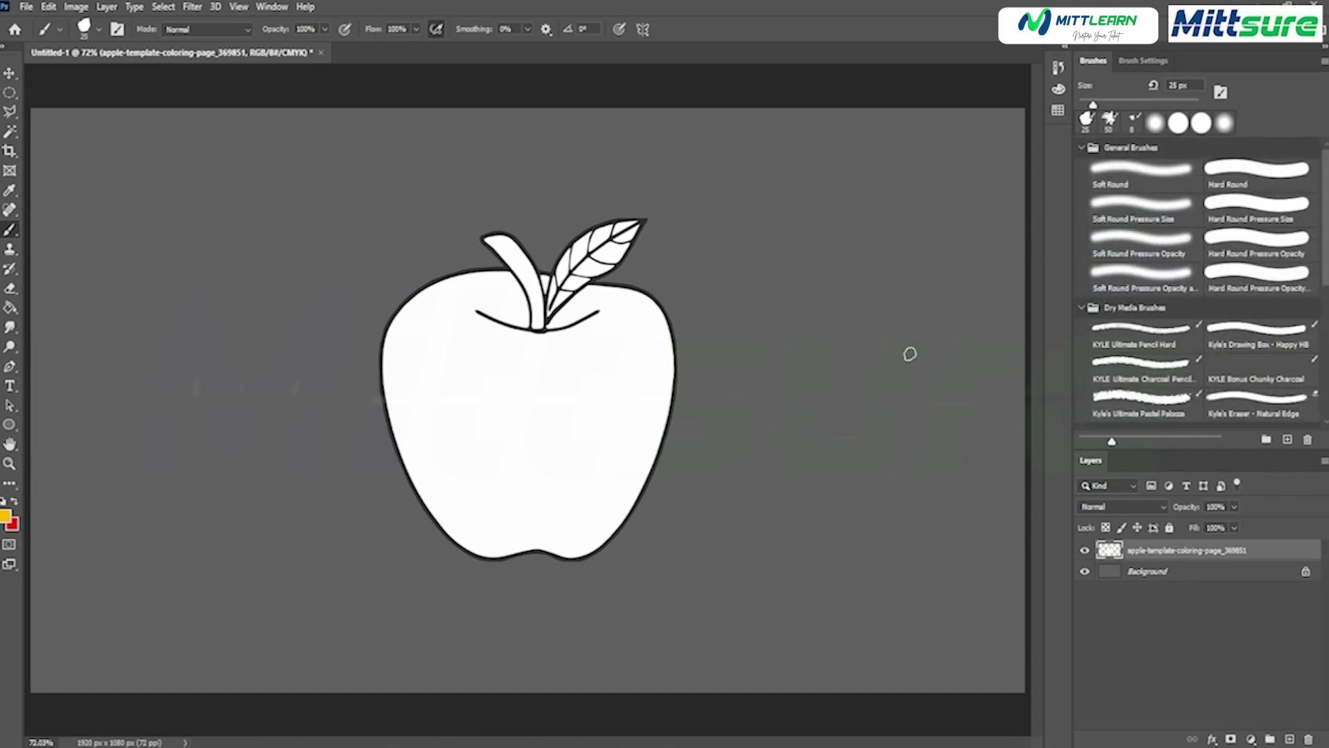
Keep the standard Brush tool and set the foreground colour to red ff021a.
right_click(11, 231)
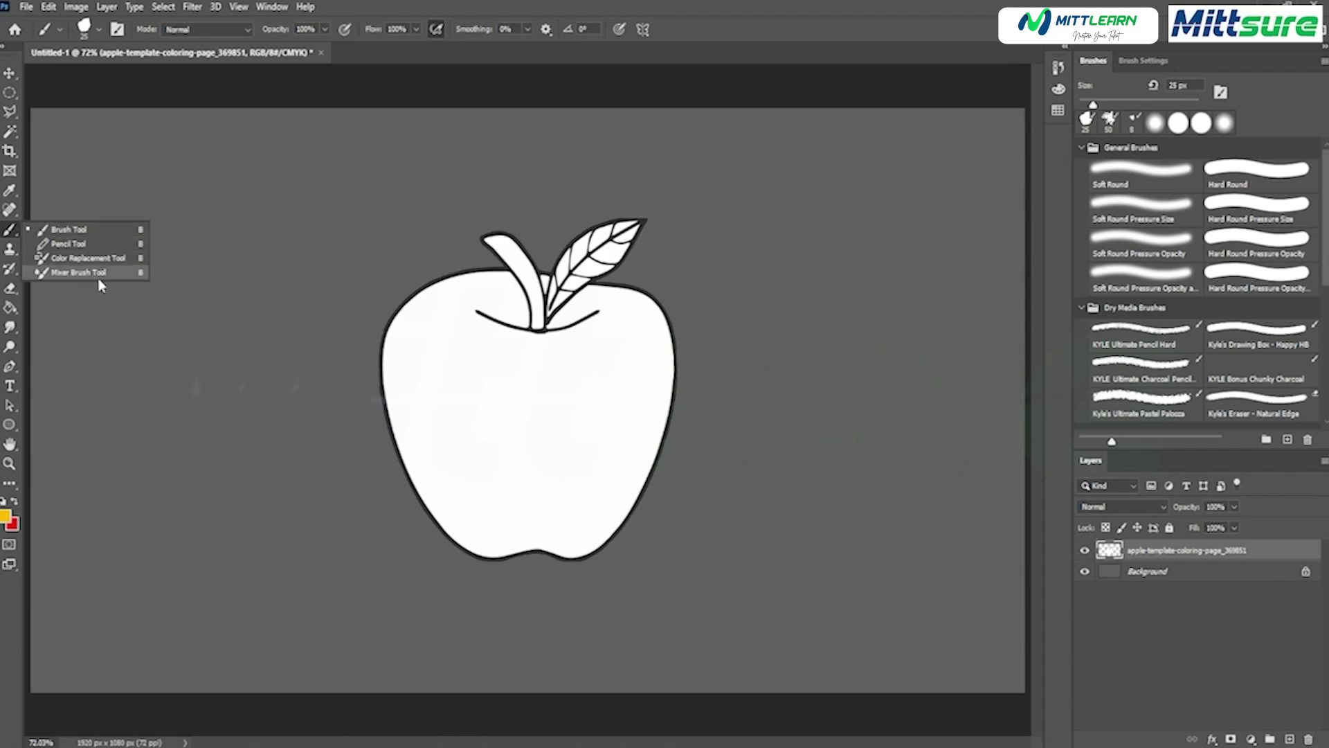
click(90, 234)
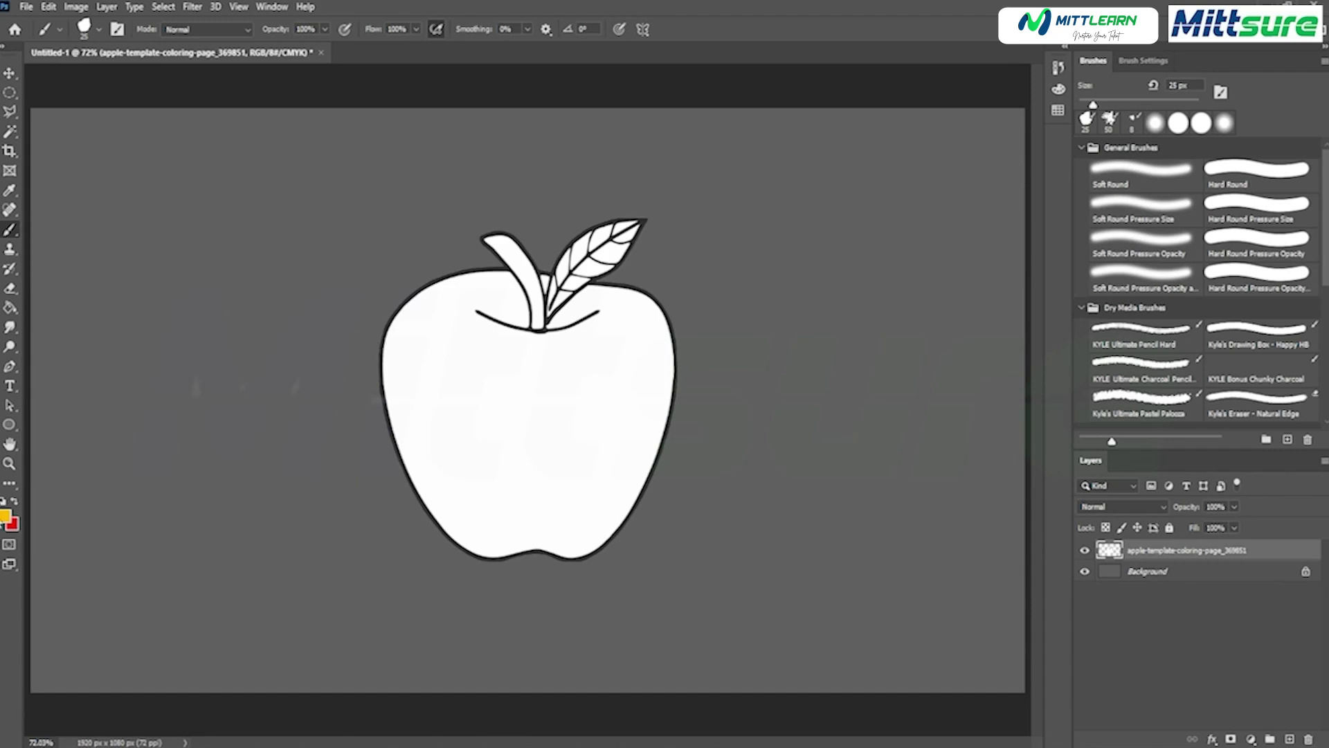
click(6, 516)
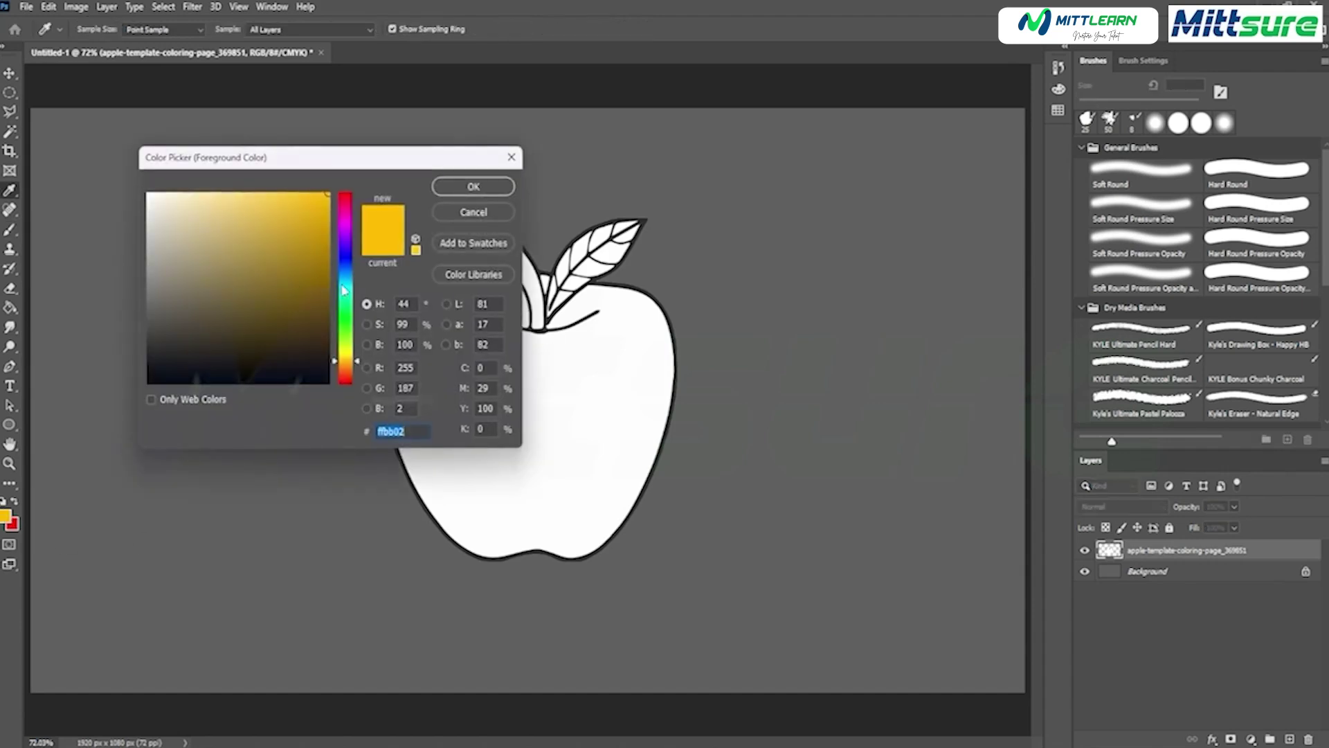
click(347, 217)
drag(348, 219, 352, 198)
click(474, 186)
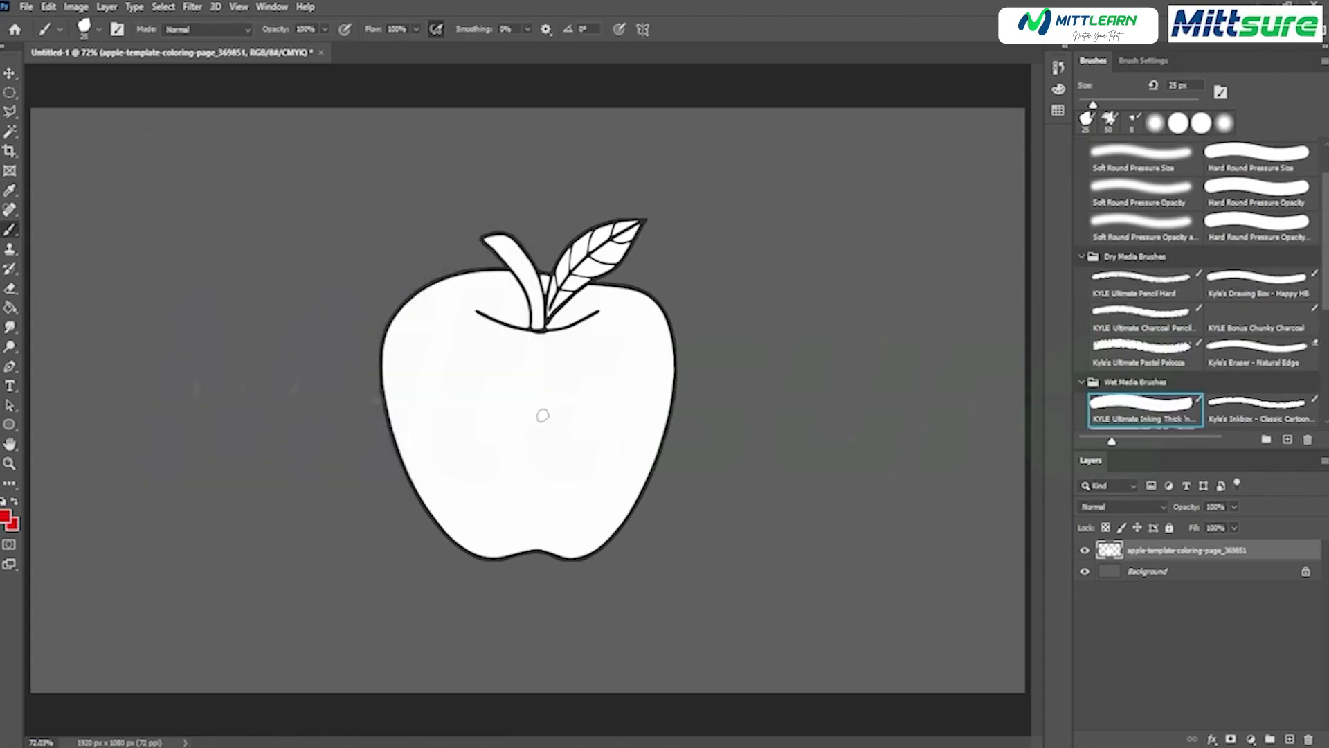
Enlarge the brush to 70 px and undo a red test stroke on the apple.
key(bracketright)
key(bracketright)
key(bracketright)
key(bracketright)
key(bracketright)
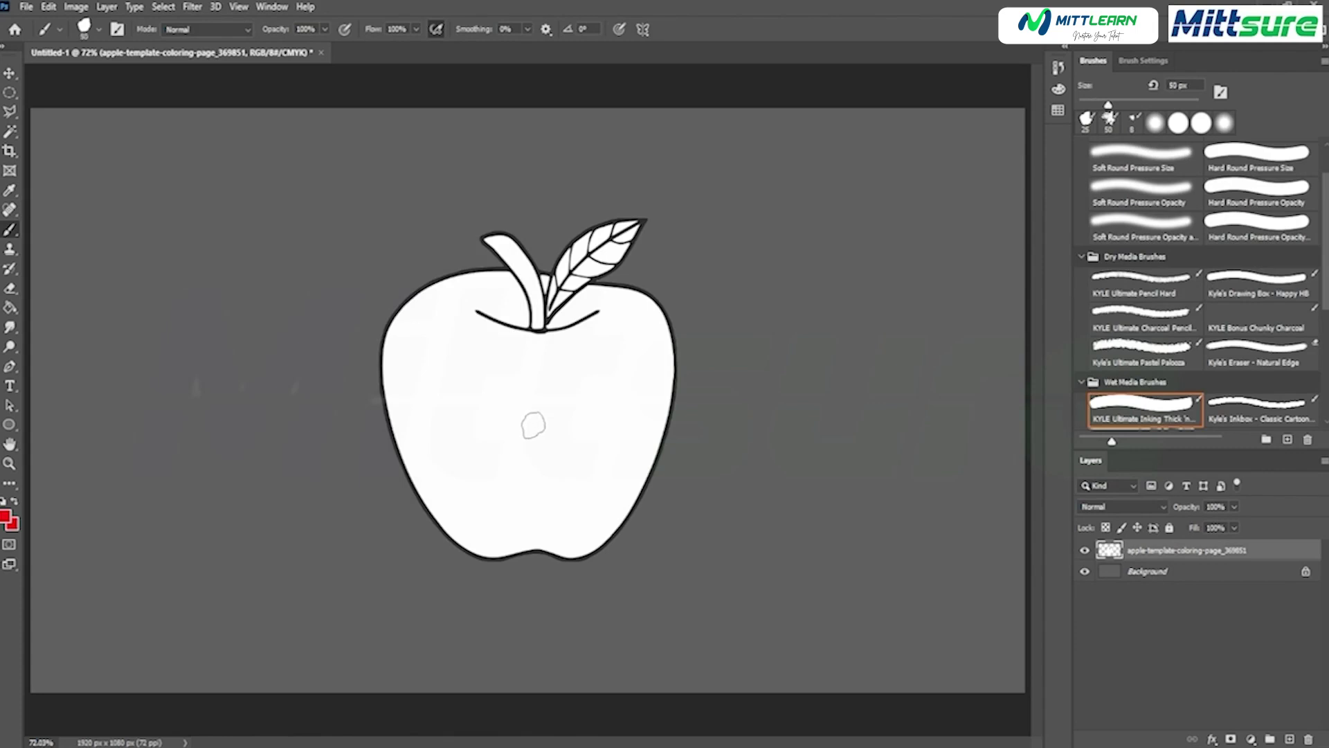
mouse_move(430, 391)
mouse_down()
mouse_move(478, 478)
mouse_move(416, 416)
mouse_move(431, 443)
mouse_up()
key(ctrl+z)
key(ctrl+z)
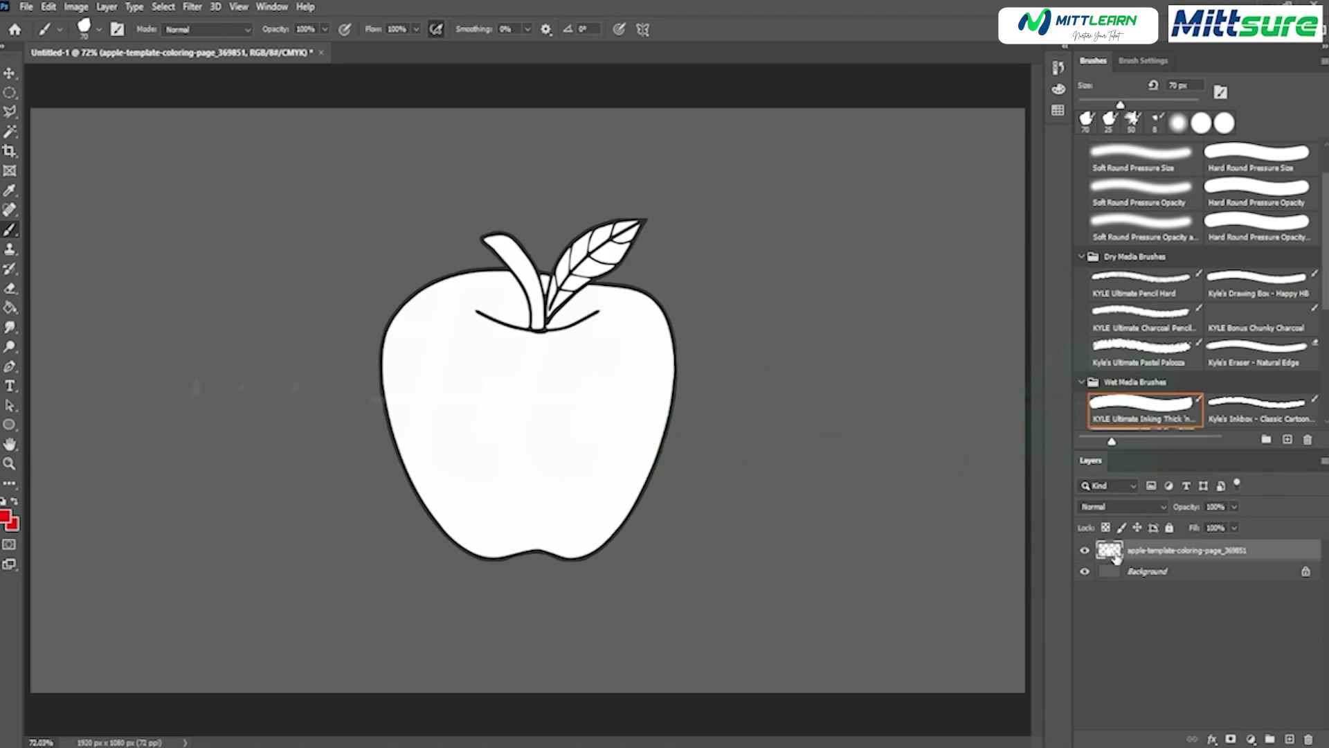
Zoom in, load the apple layer's outline as a selection, and paint the body red.
key(ctrl+plus)
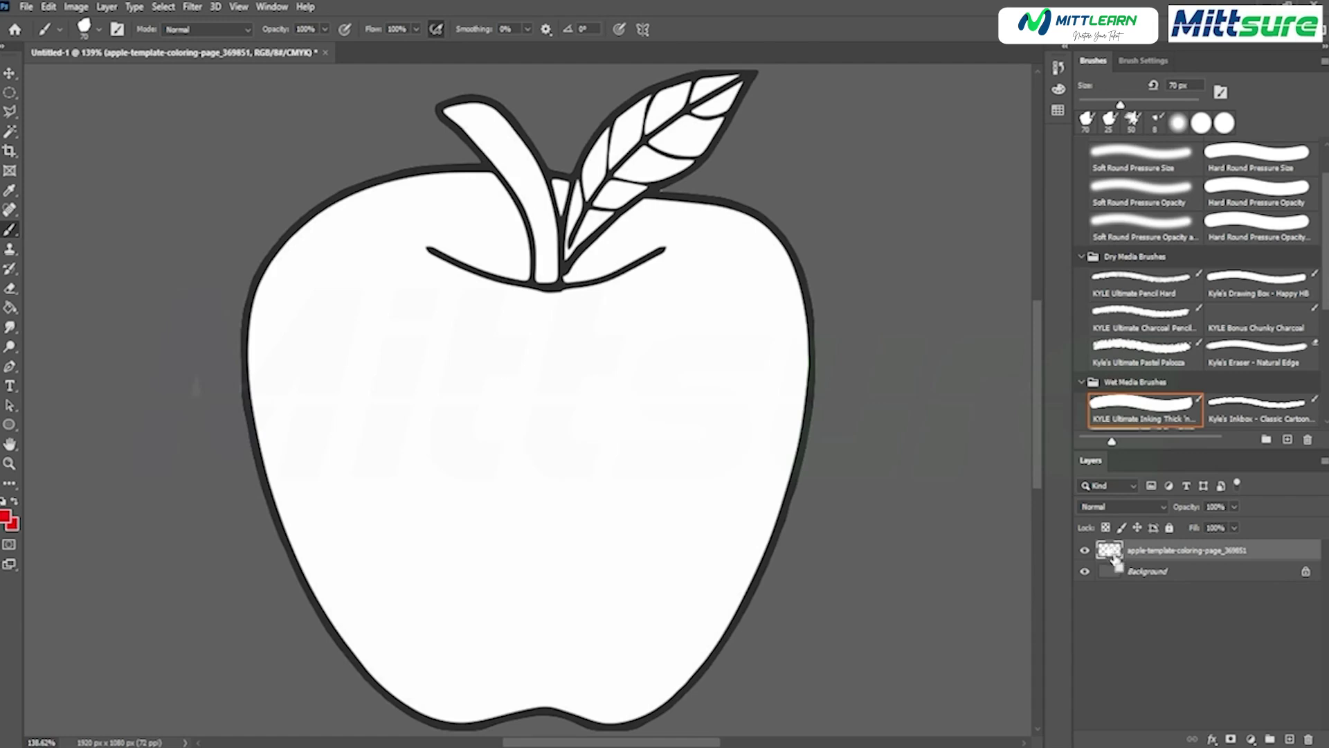
ctrl+click(1110, 554)
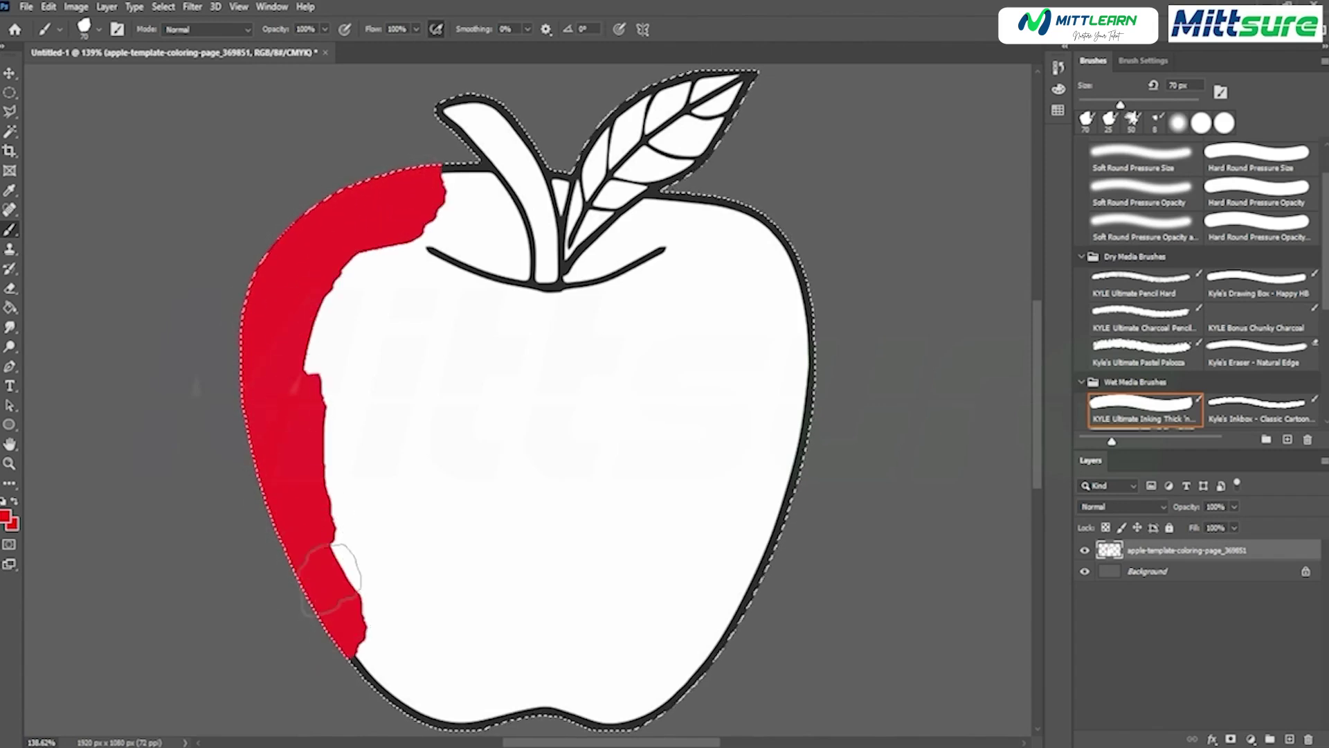
mouse_move(330, 578)
mouse_down()
mouse_move(375, 667)
mouse_move(486, 694)
mouse_move(434, 673)
mouse_move(662, 690)
mouse_move(705, 639)
mouse_move(717, 597)
mouse_move(756, 573)
mouse_move(783, 438)
mouse_move(796, 466)
mouse_move(776, 454)
mouse_move(799, 297)
mouse_move(785, 231)
mouse_move(702, 207)
mouse_move(760, 277)
mouse_move(747, 398)
mouse_move(613, 584)
mouse_move(673, 553)
mouse_move(602, 631)
mouse_move(621, 682)
mouse_move(484, 632)
mouse_move(427, 579)
mouse_move(606, 519)
mouse_move(690, 525)
mouse_move(741, 469)
mouse_move(716, 520)
mouse_move(717, 506)
mouse_move(739, 546)
mouse_move(748, 372)
mouse_move(660, 434)
mouse_move(701, 275)
mouse_move(691, 311)
mouse_move(466, 331)
mouse_move(562, 416)
mouse_move(486, 424)
mouse_move(481, 513)
mouse_move(358, 543)
mouse_move(410, 504)
mouse_move(347, 468)
mouse_move(307, 364)
mouse_move(439, 383)
mouse_move(457, 358)
mouse_move(338, 285)
mouse_move(380, 333)
mouse_move(305, 335)
mouse_move(618, 314)
mouse_move(675, 290)
mouse_up()
Pick a lighter red and brush a pink highlight patch below the stem.
right_click(10, 230)
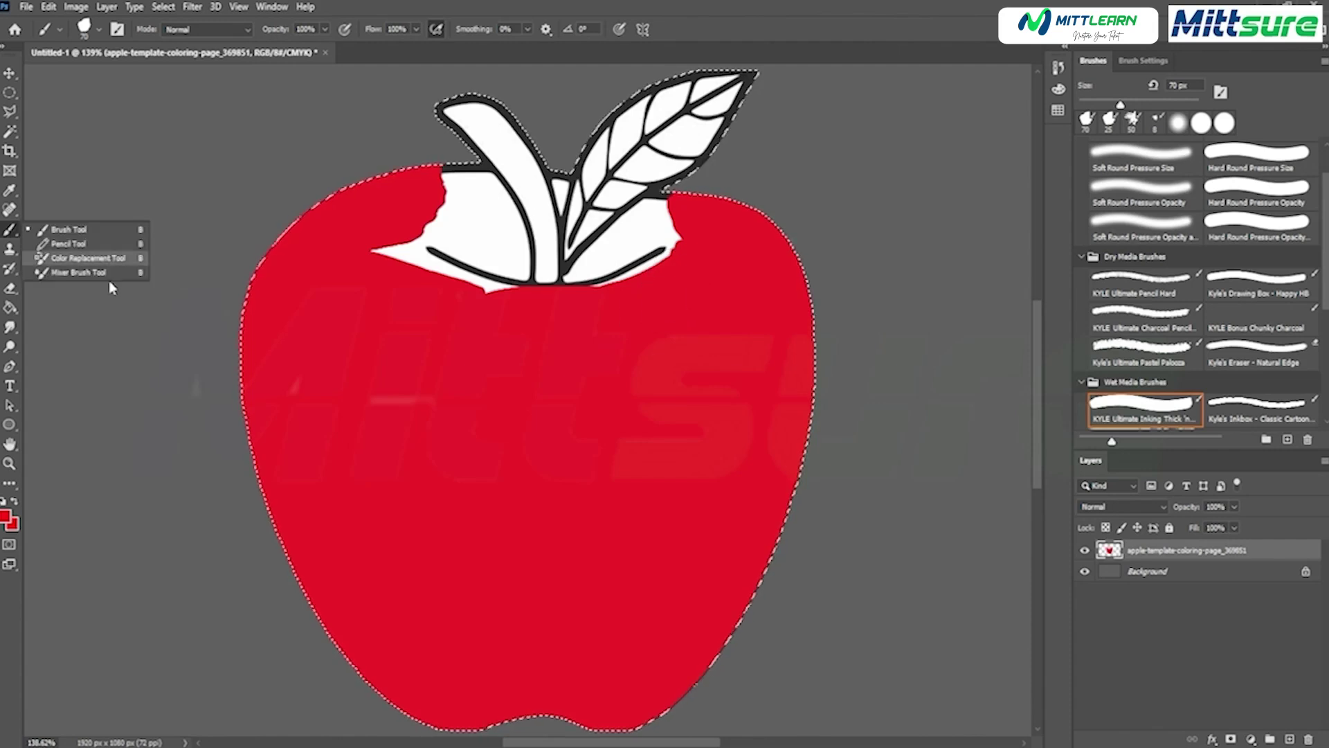
click(104, 273)
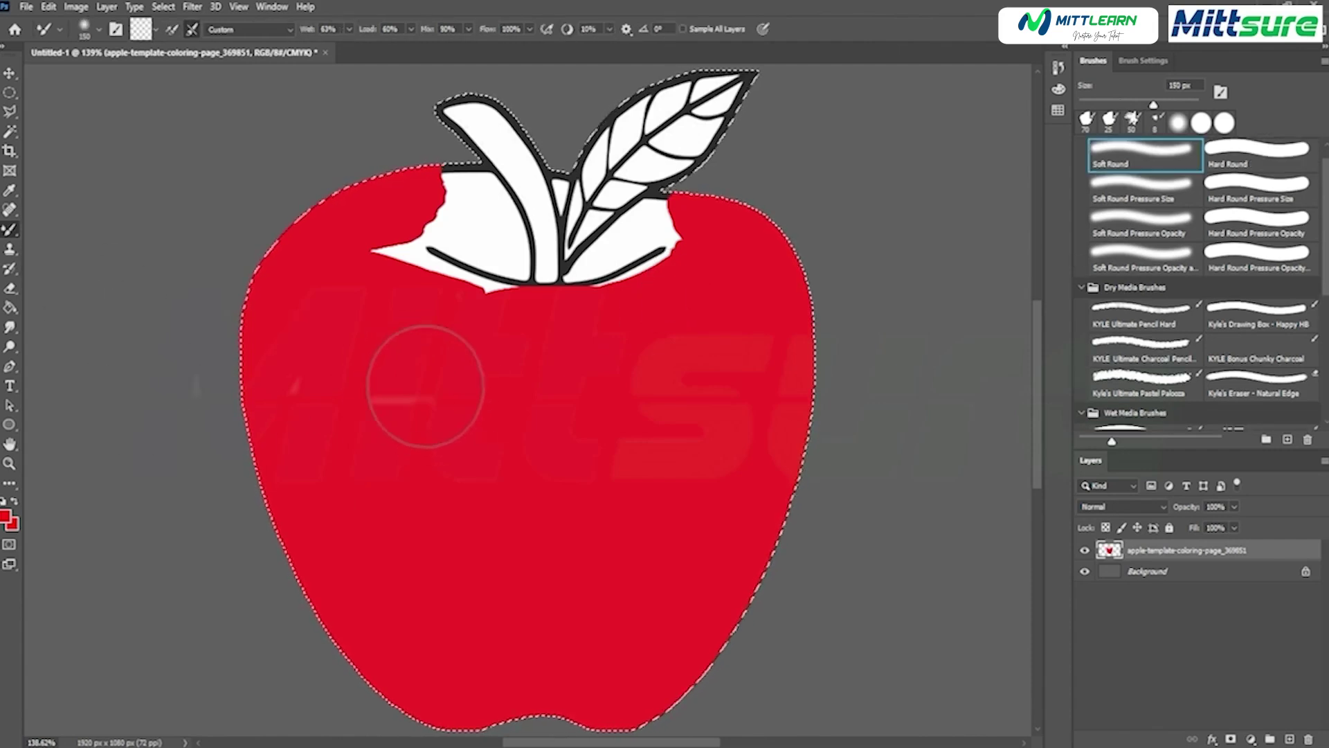
click(6, 515)
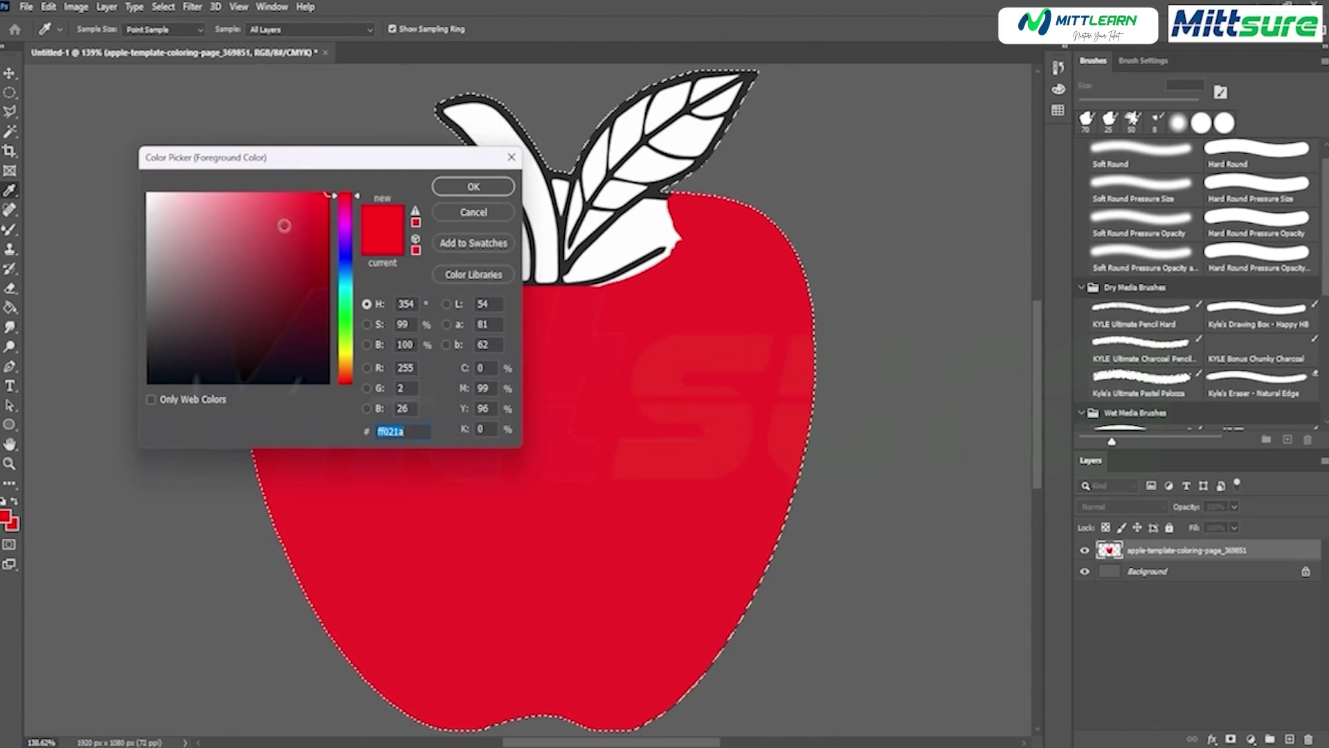
drag(284, 225, 247, 216)
click(474, 185)
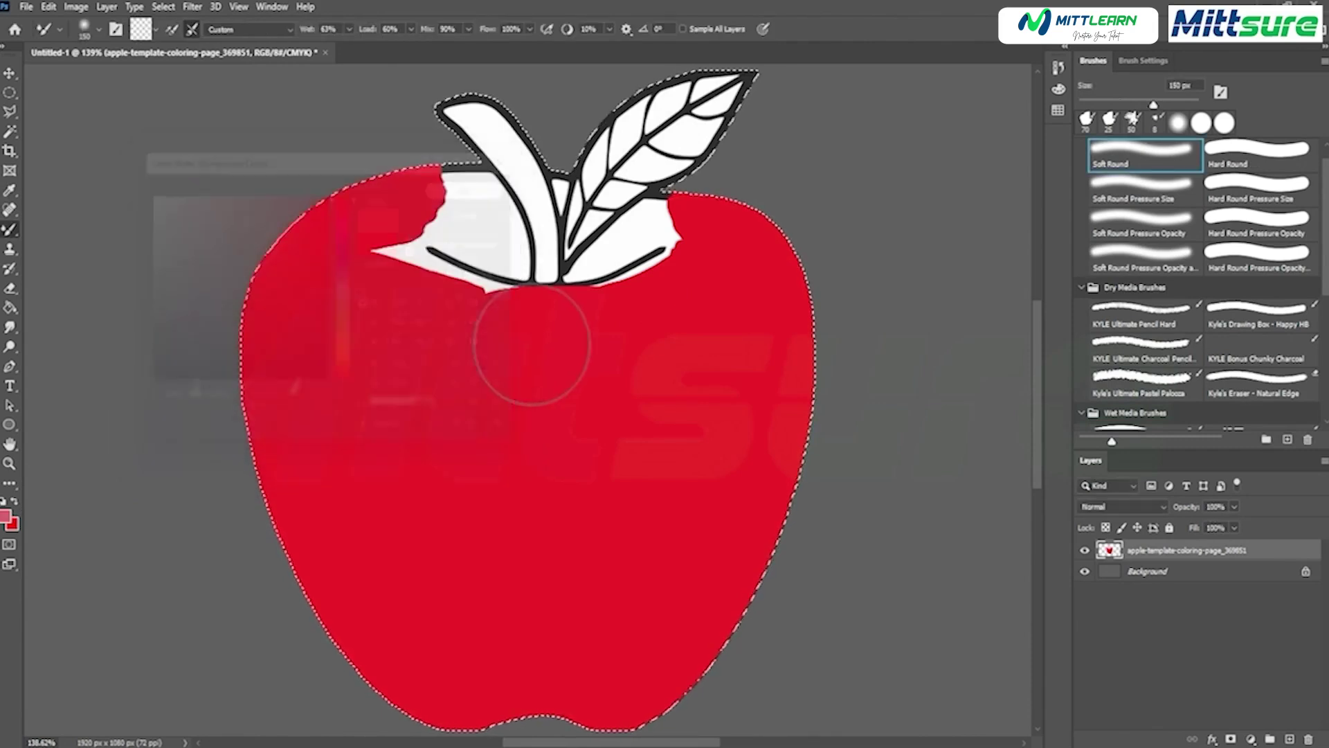
right_click(10, 229)
click(113, 266)
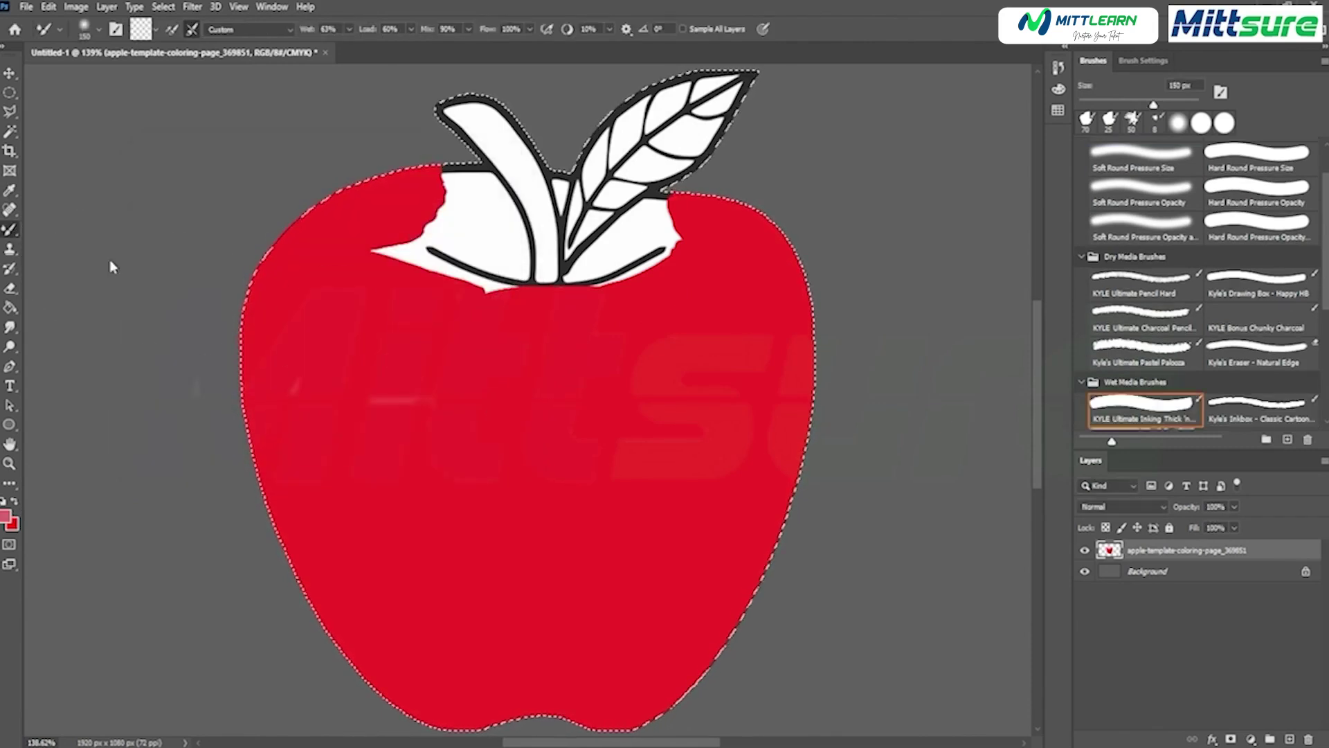
drag(519, 315, 557, 358)
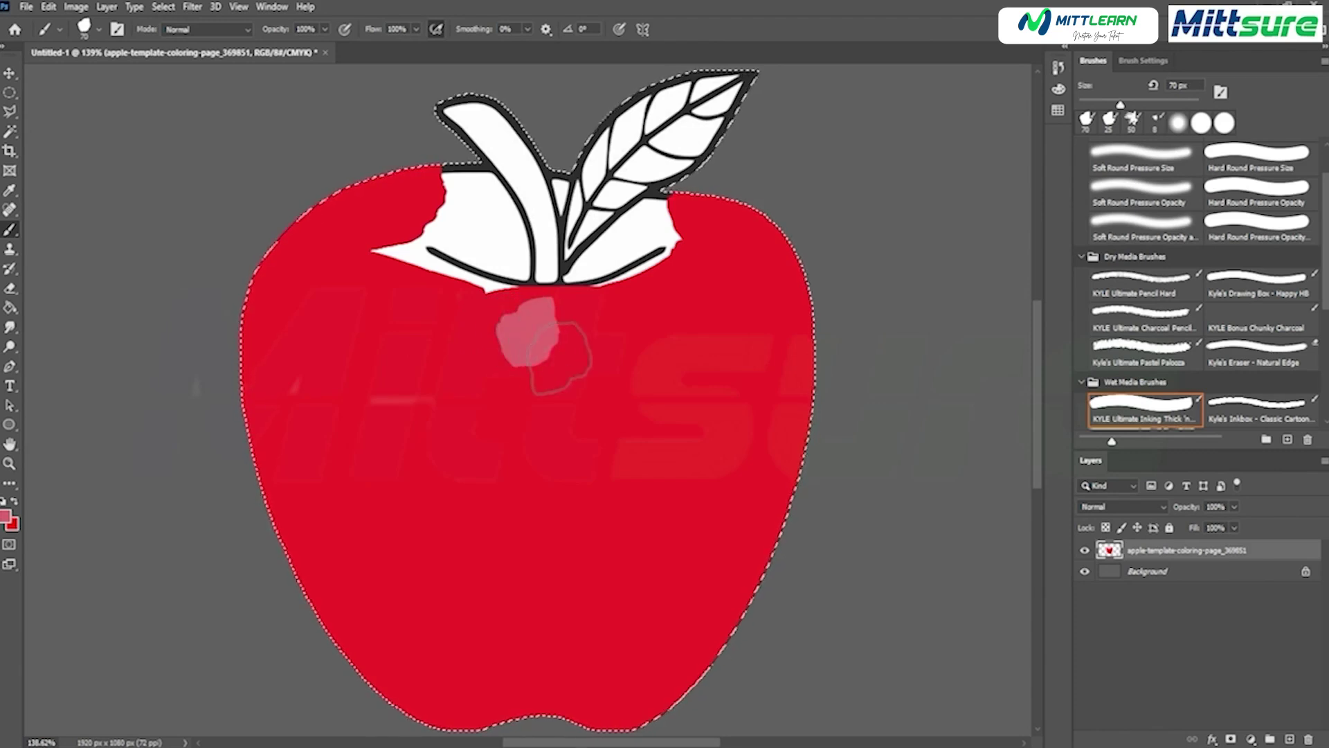
Set the paint colour to dark red 5f0f17 and the brush size to 20 px.
click(6, 516)
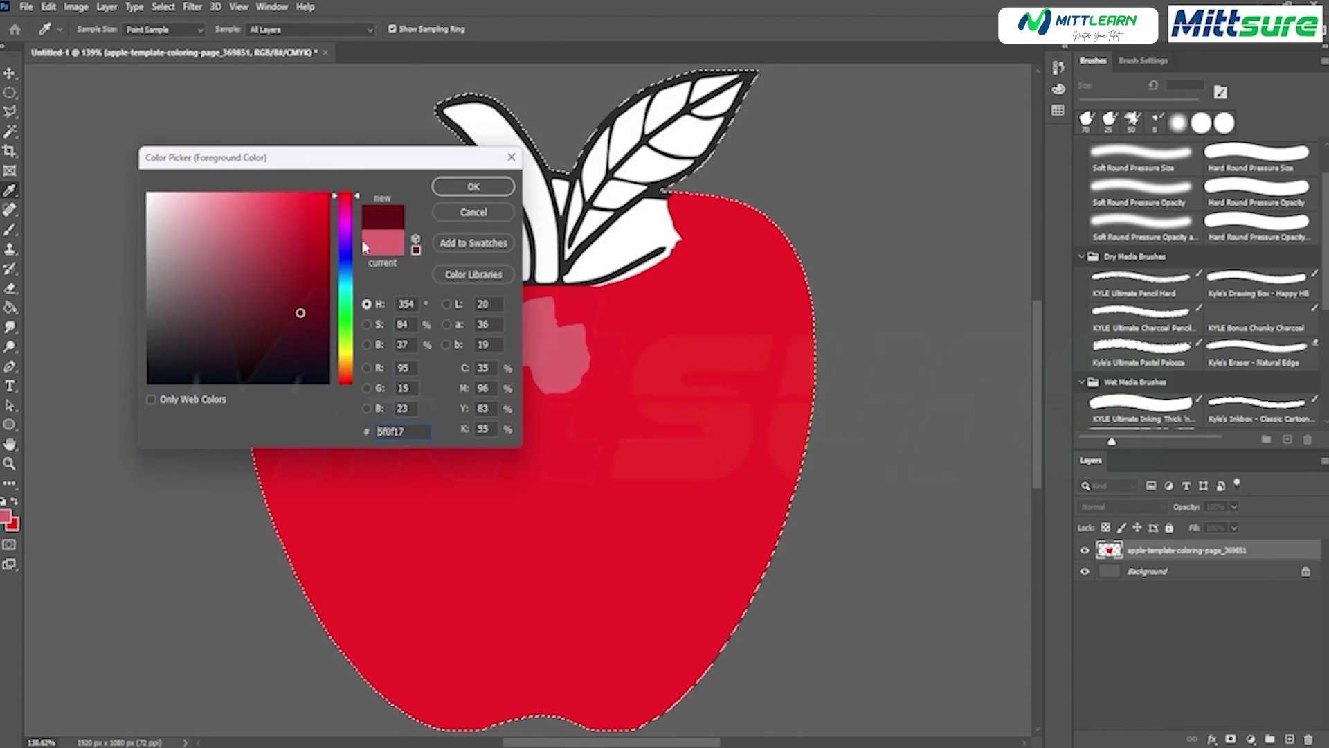
click(449, 194)
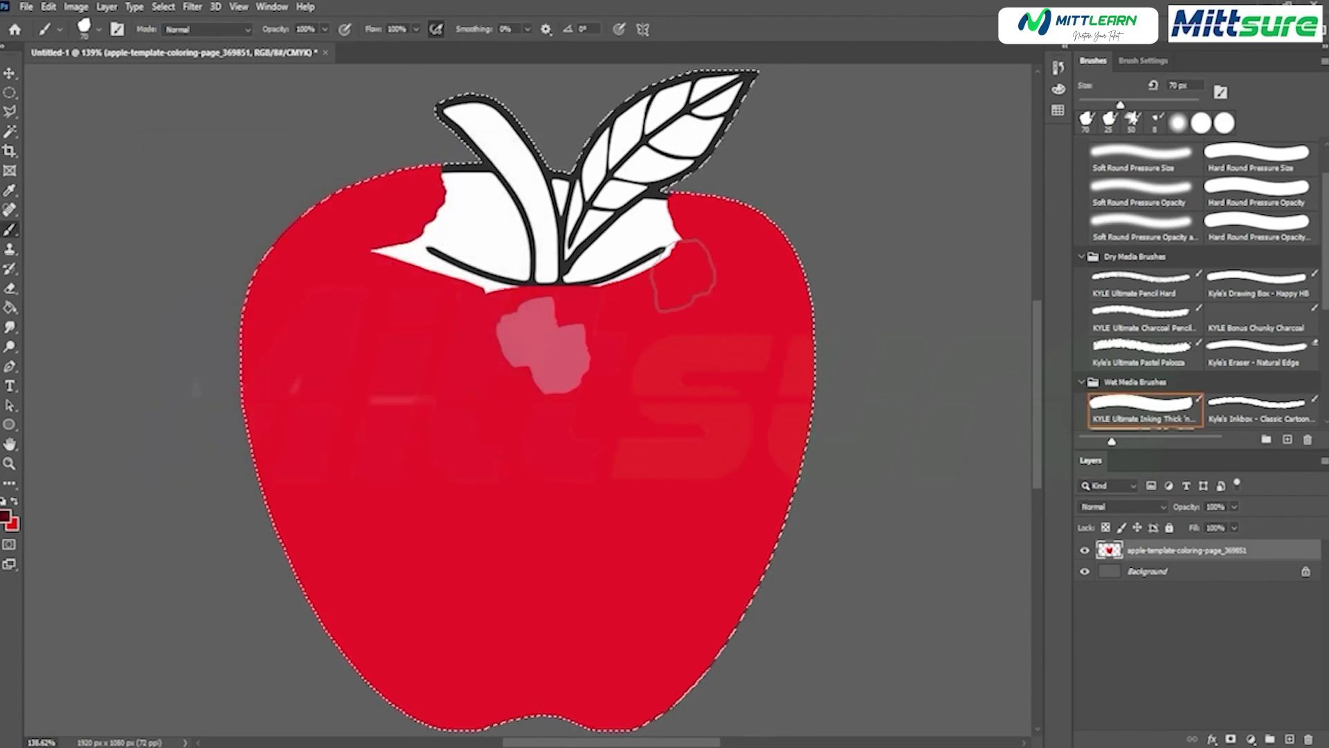
key(bracketleft)
key(bracketleft)
key(bracketleft)
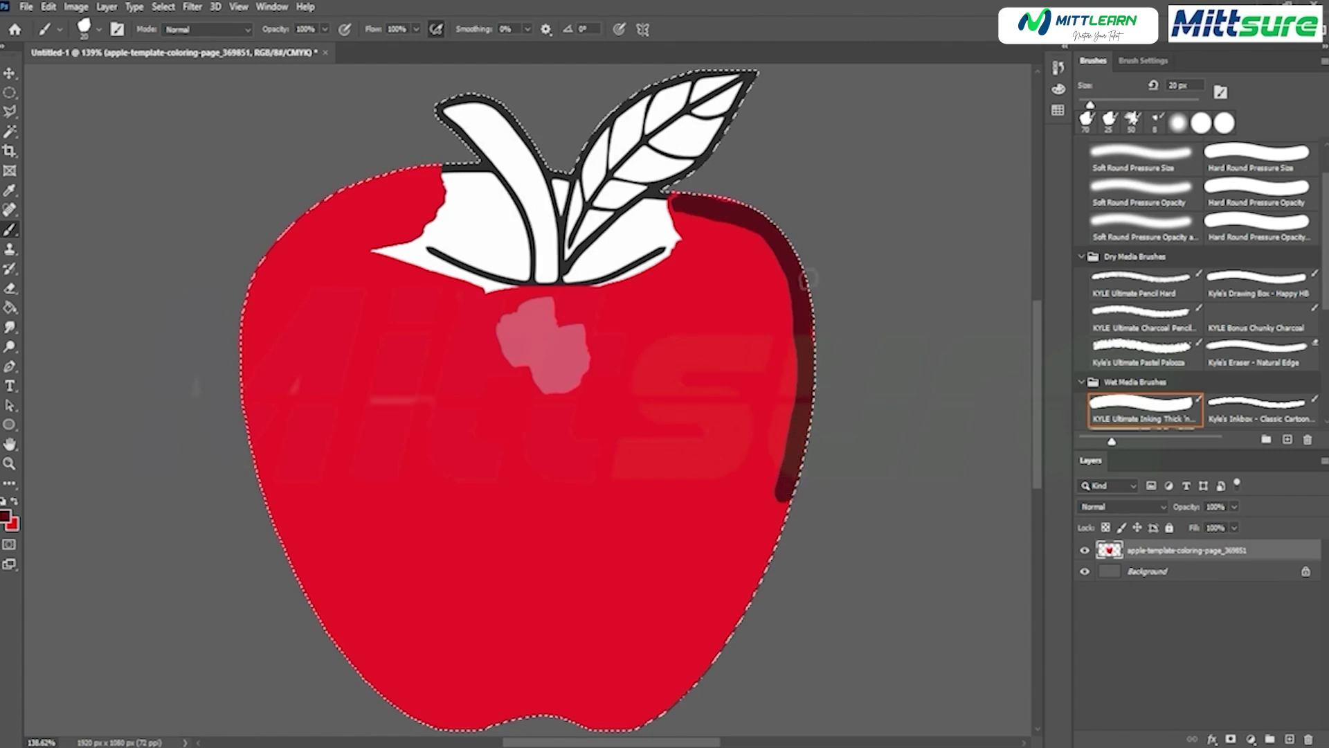
right_click(10, 229)
click(79, 272)
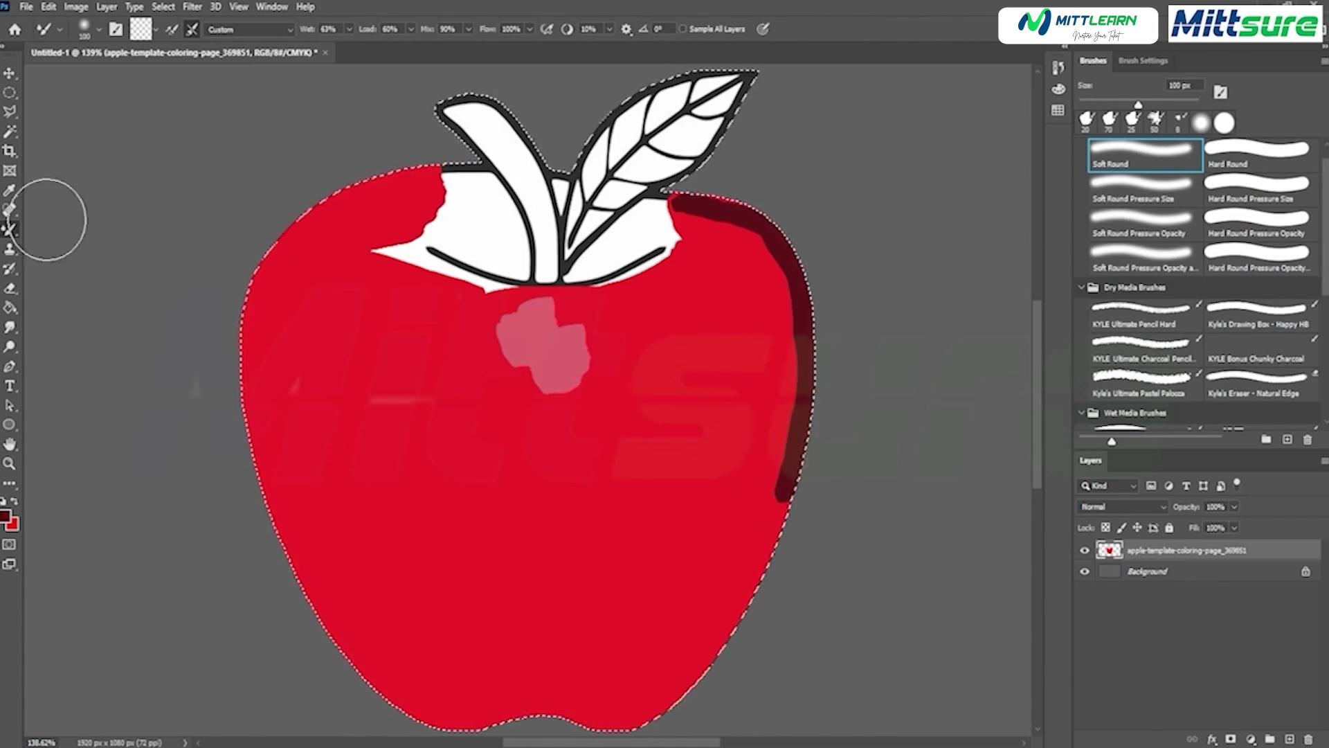
With the Mixer Brush, blend the dark right-edge stroke down the apple and soften the pink highlight.
right_click(10, 229)
click(82, 271)
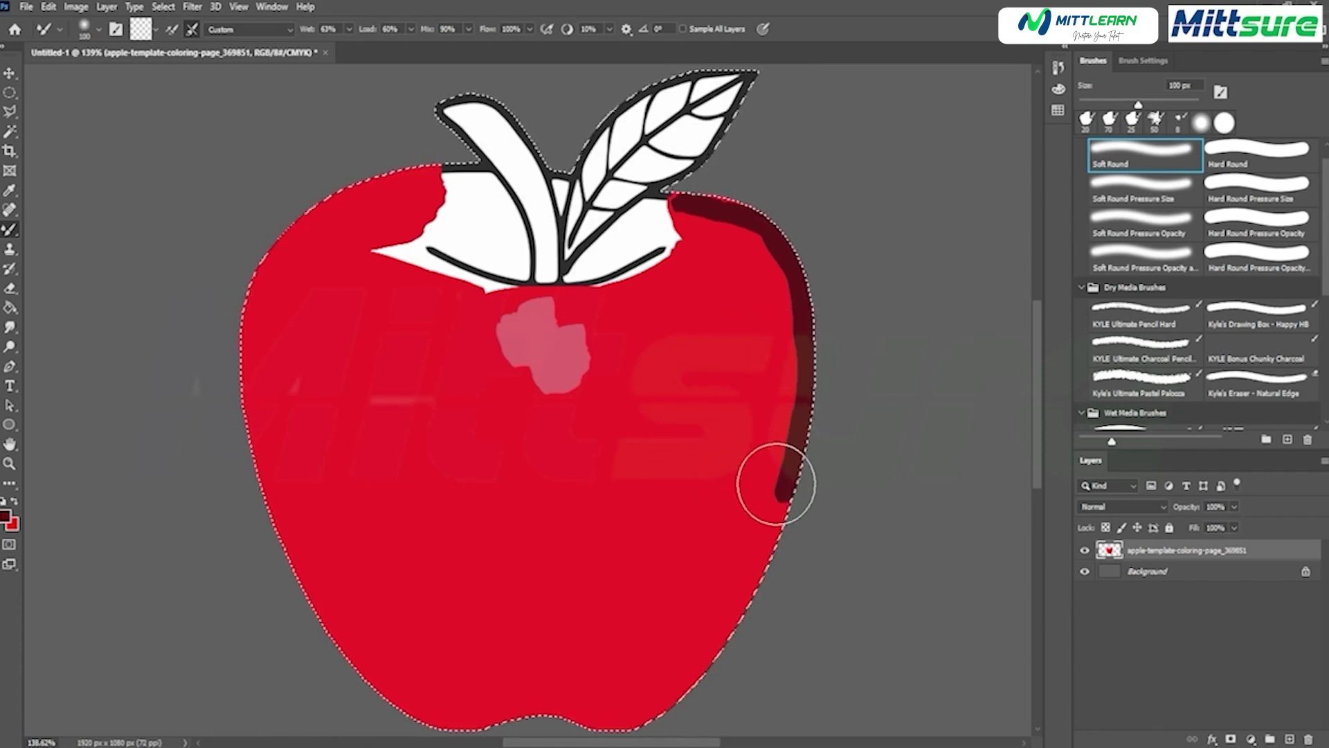
drag(782, 434, 790, 423)
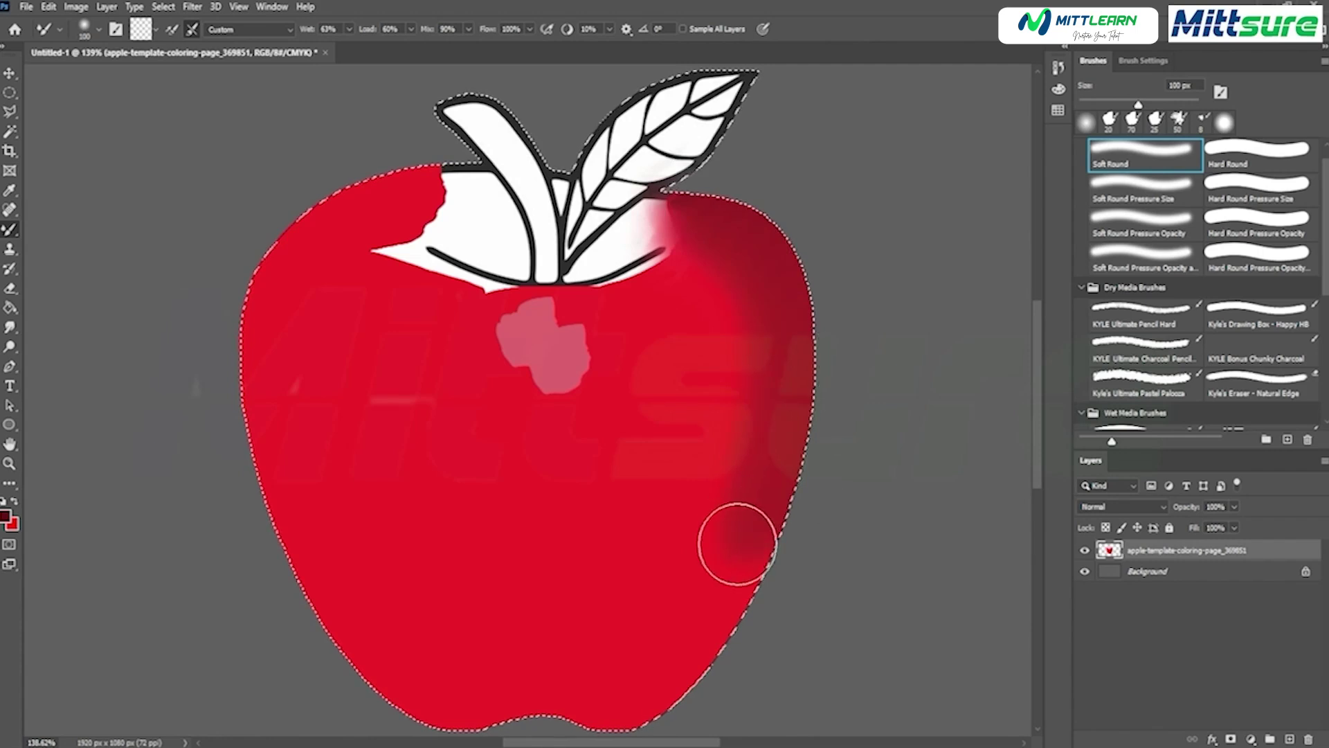
mouse_move(736, 543)
mouse_down()
mouse_move(770, 500)
mouse_move(700, 634)
mouse_up()
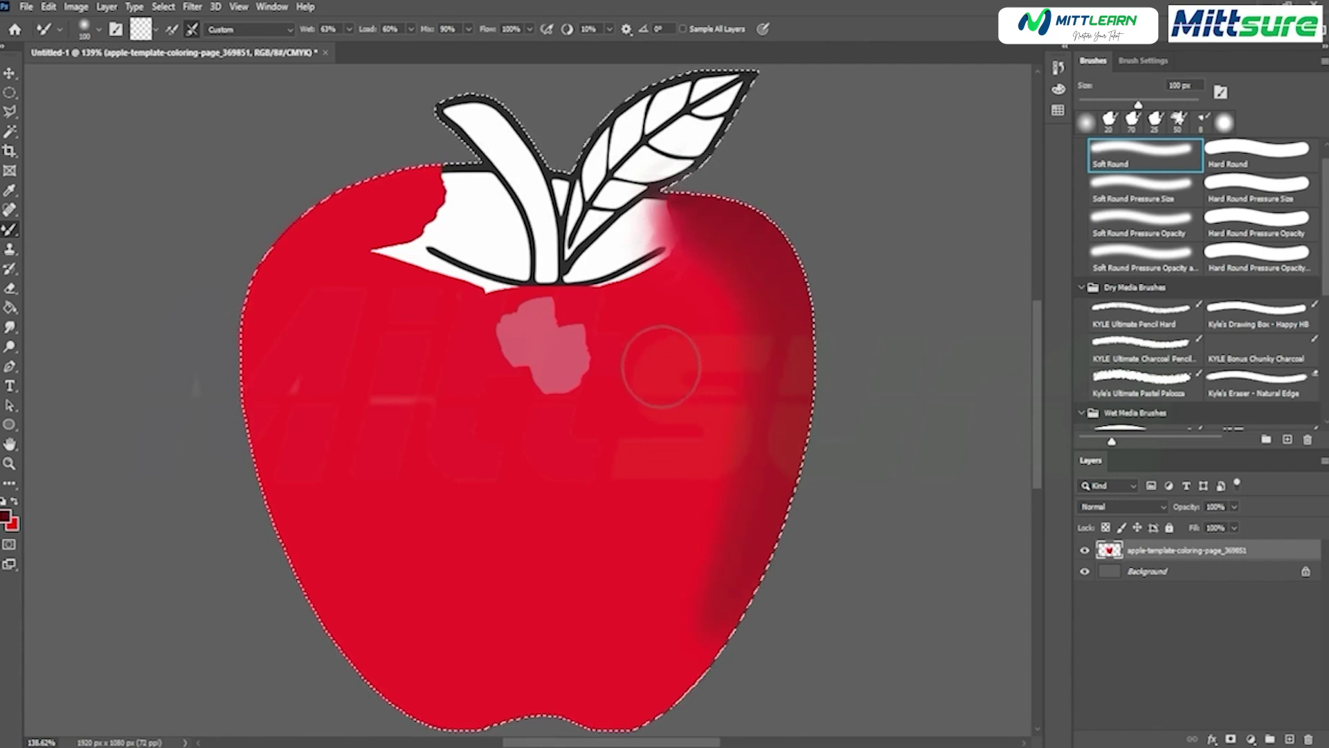
drag(664, 360, 753, 344)
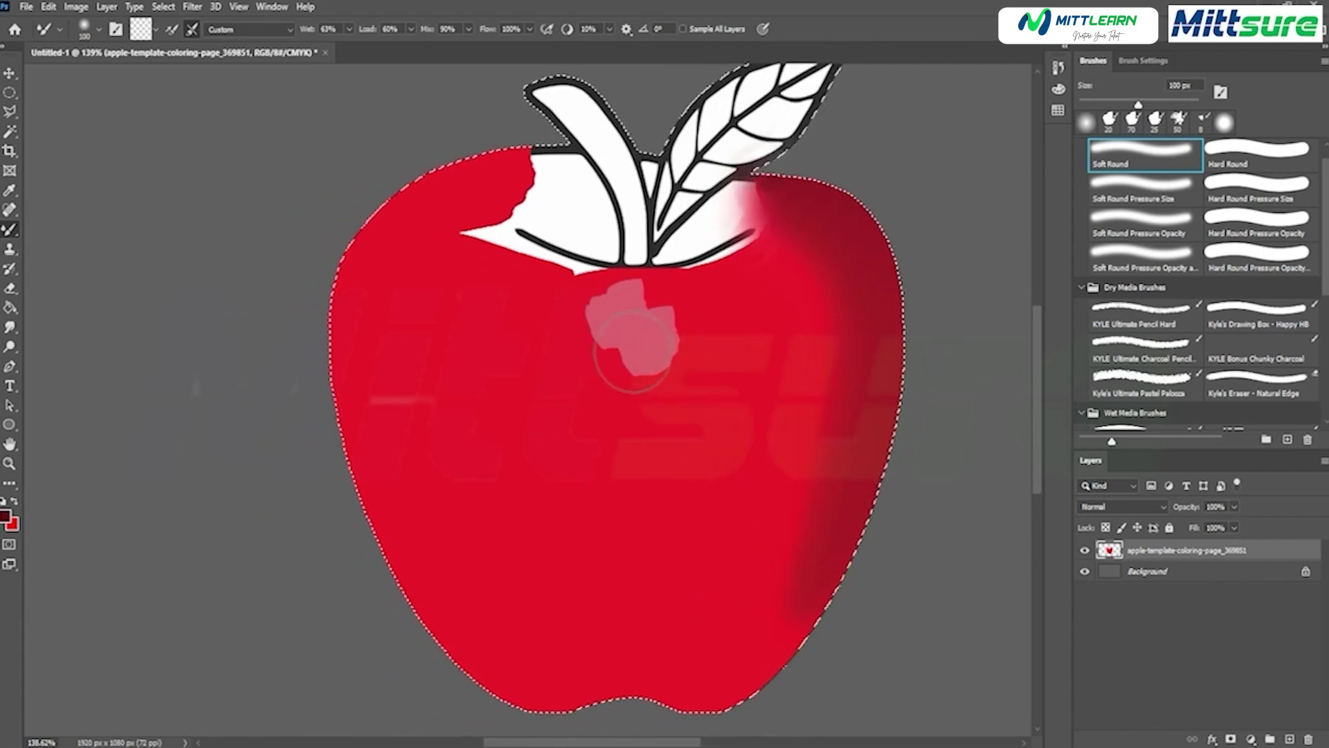
mouse_move(623, 377)
mouse_down()
mouse_move(618, 419)
mouse_move(618, 378)
mouse_move(618, 411)
mouse_move(656, 355)
mouse_move(609, 355)
mouse_move(683, 343)
mouse_move(584, 330)
mouse_move(648, 337)
mouse_move(671, 318)
mouse_move(566, 305)
mouse_up()
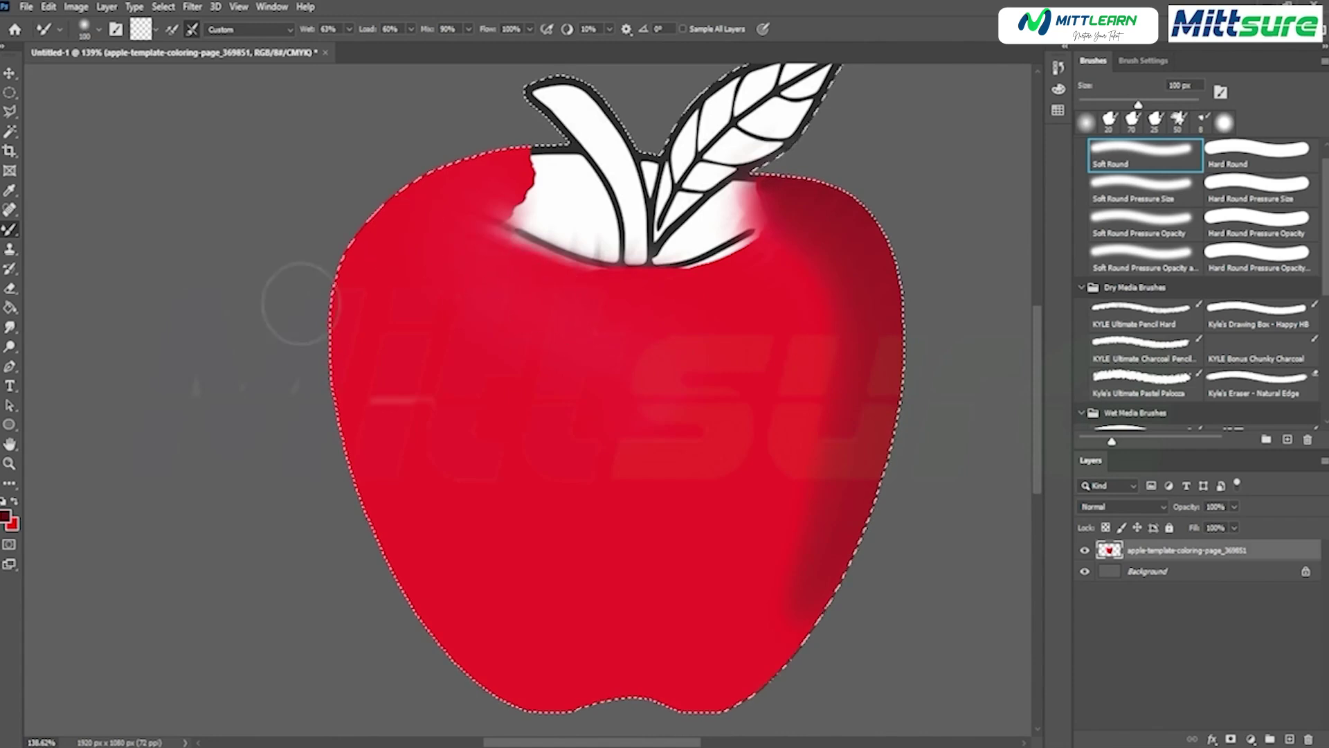
Fit the apple on screen, deselect it, and smear the right-side shading toward the bottom.
click(10, 463)
right_click(112, 440)
click(149, 446)
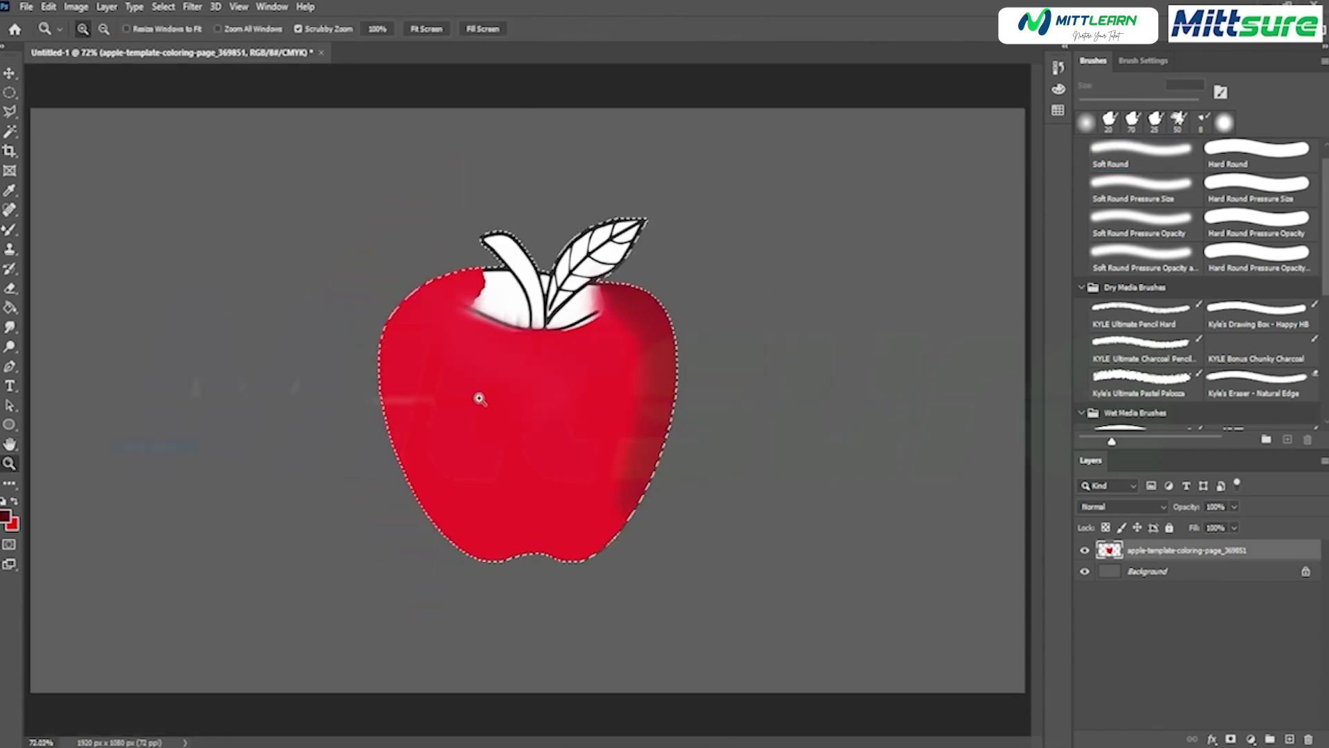
key(ctrl+d)
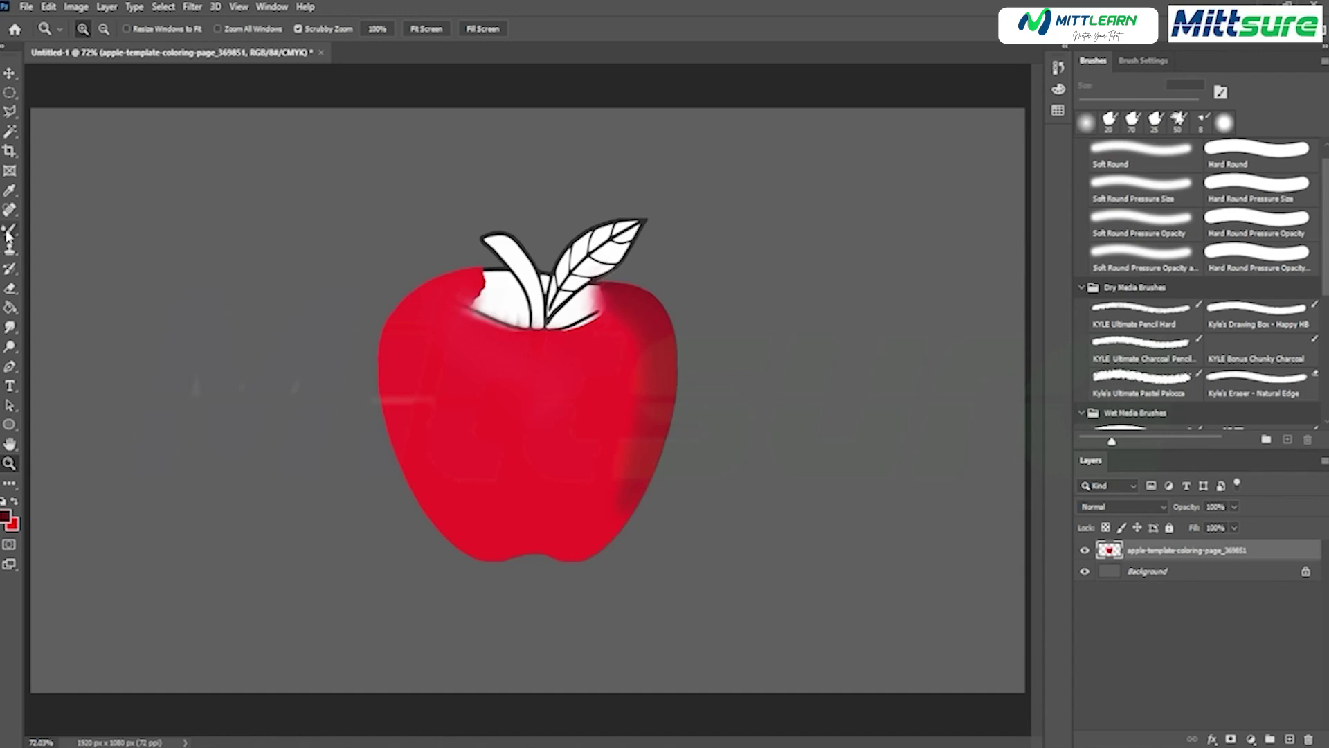
drag(10, 229, 38, 272)
mouse_move(652, 383)
mouse_down()
mouse_move(596, 516)
mouse_move(629, 472)
mouse_move(578, 537)
mouse_move(590, 520)
mouse_up()
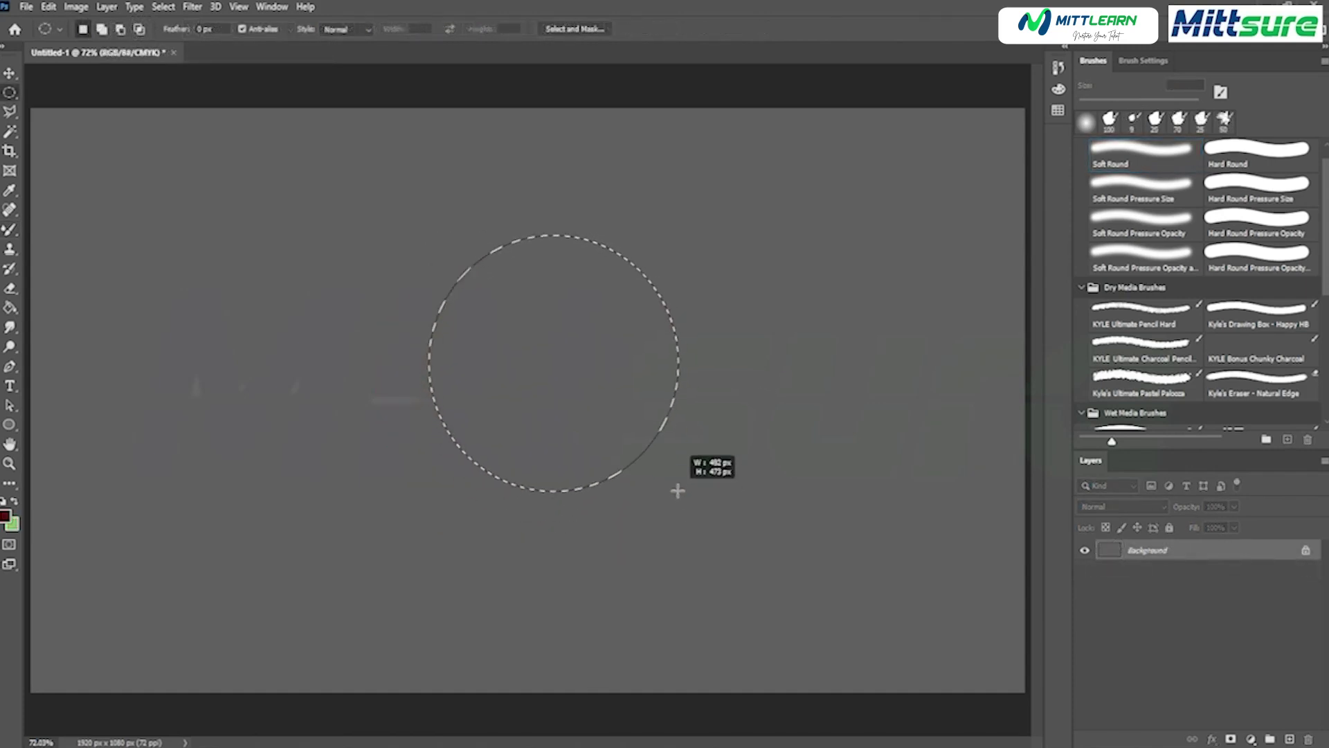
Draw a circular selection on a new layer and fill it with crimson.
drag(677, 490, 680, 492)
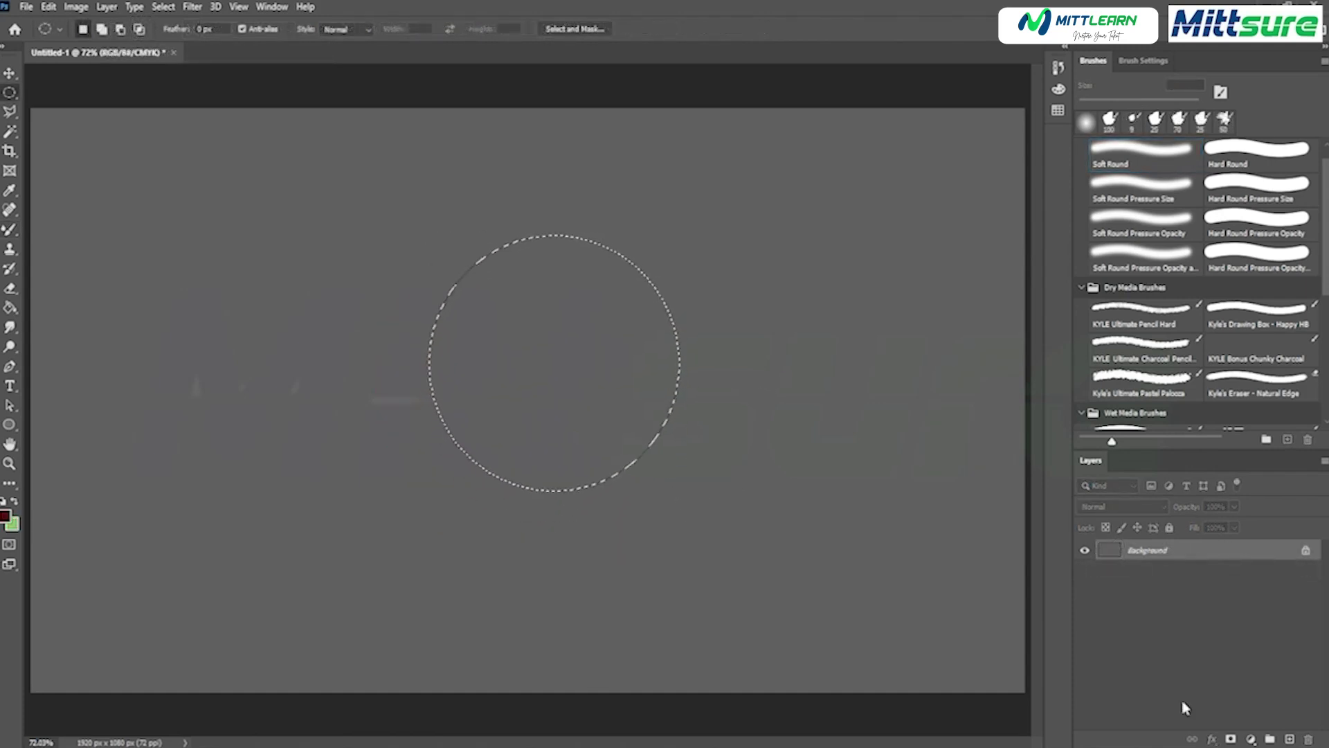
key(ctrl+shift+alt+n)
click(6, 515)
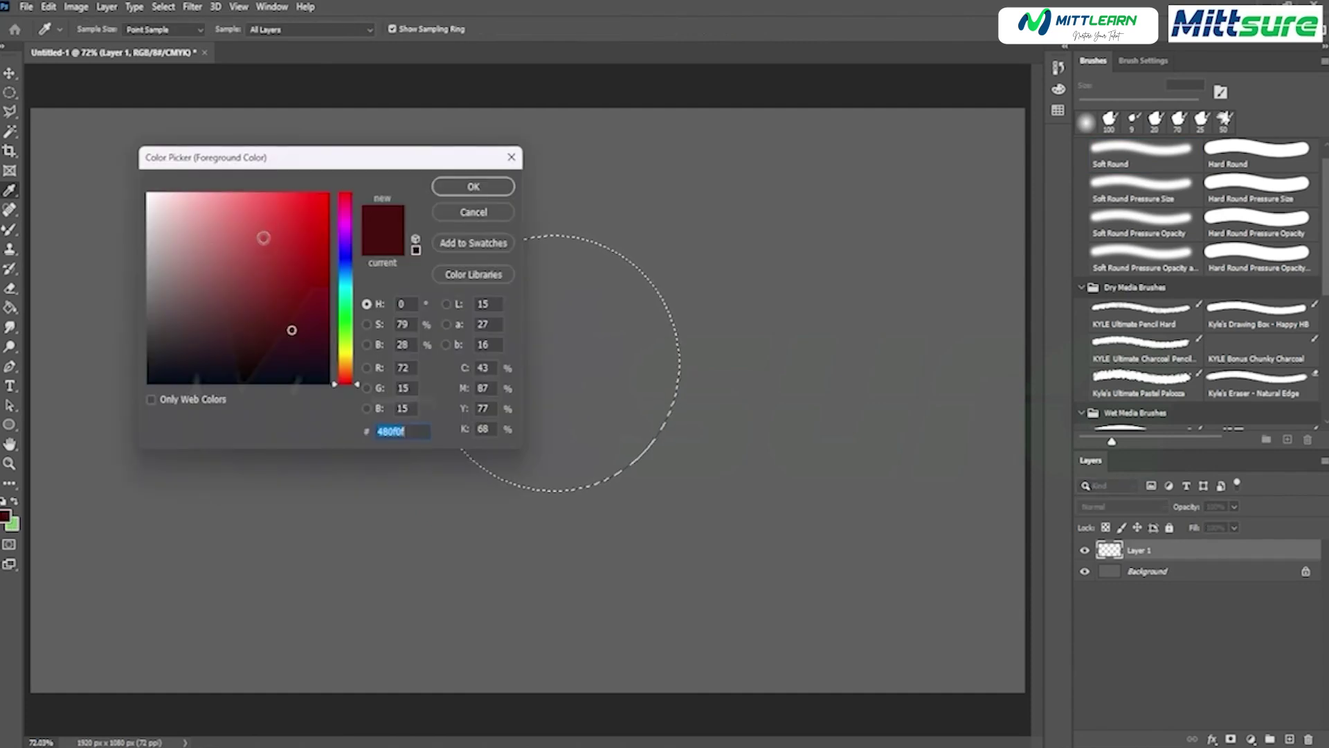
drag(263, 237, 279, 267)
key(Return)
key(alt+BackSpace)
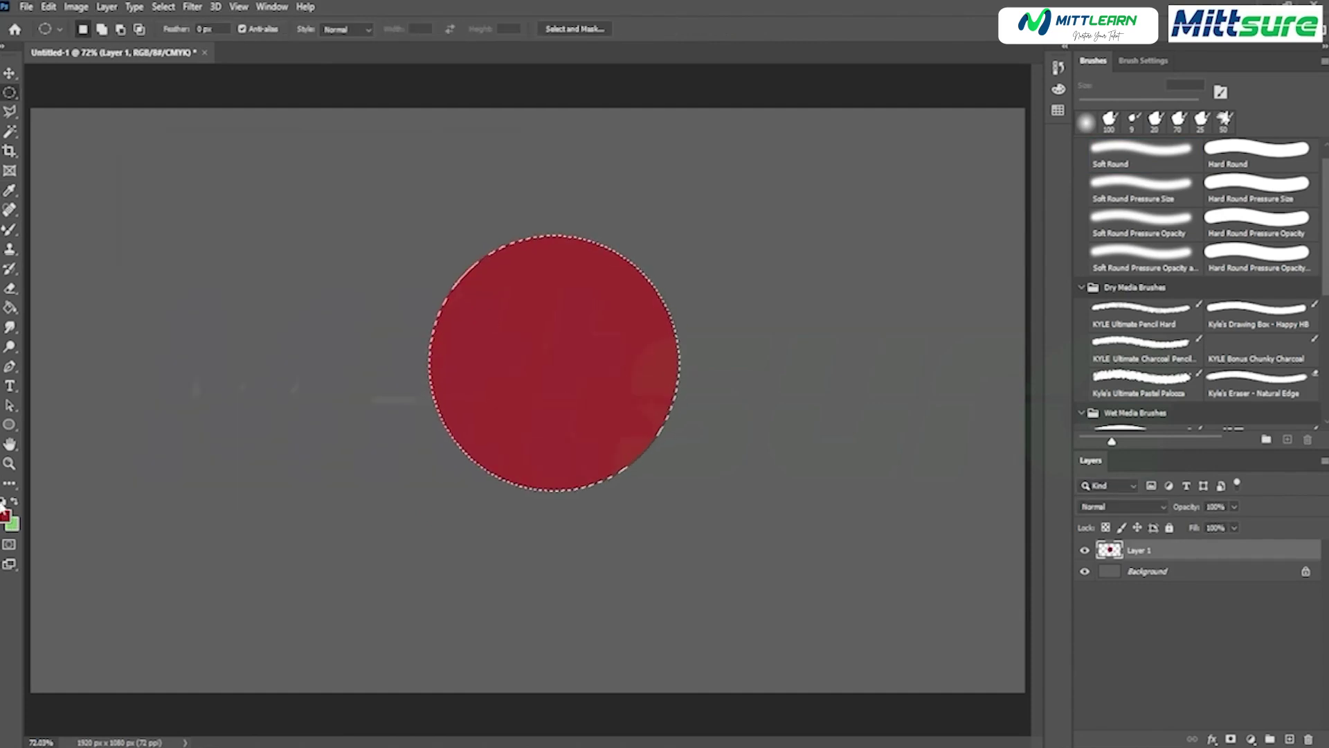
Paint a lighter pinkish-red highlight along the circle's upper-left edge.
click(5, 512)
click(237, 224)
key(Return)
key(b)
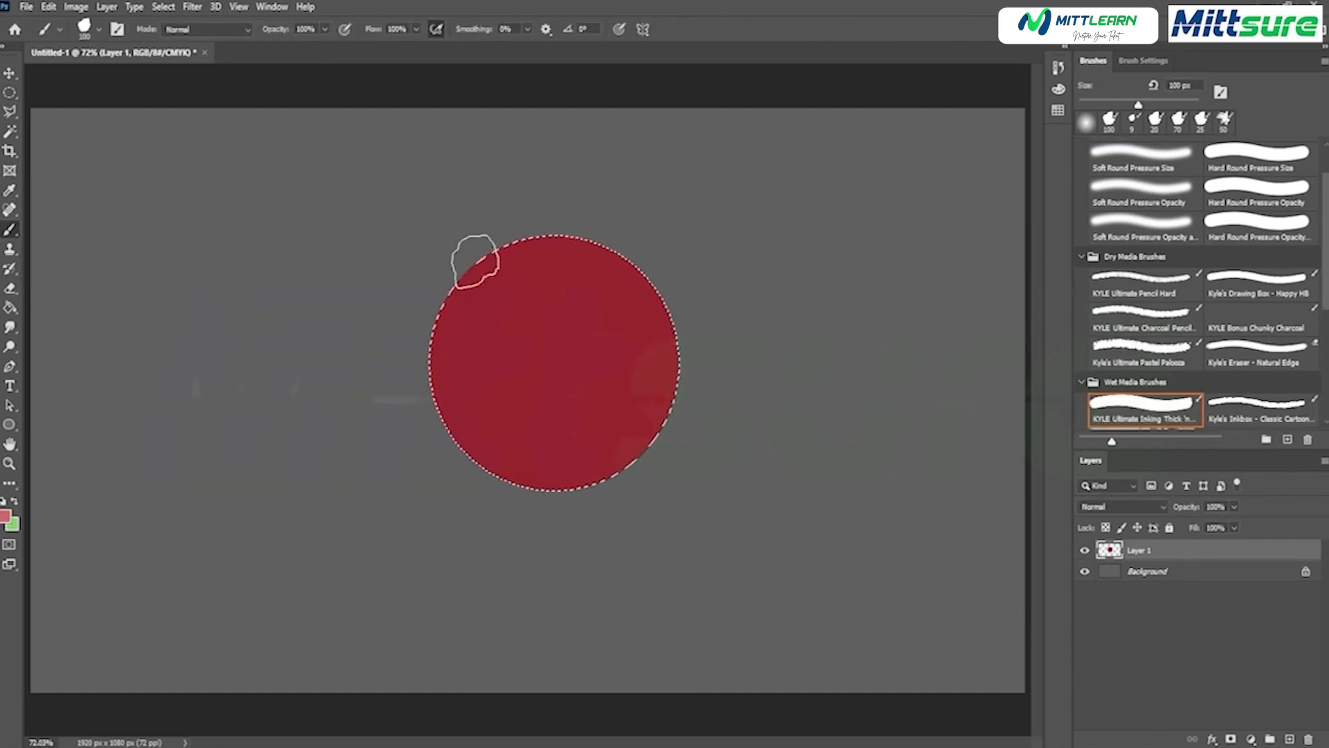
drag(474, 262, 453, 387)
Pick dark red 500d0d as the shadow colour for the circle.
click(5, 516)
drag(284, 305, 301, 324)
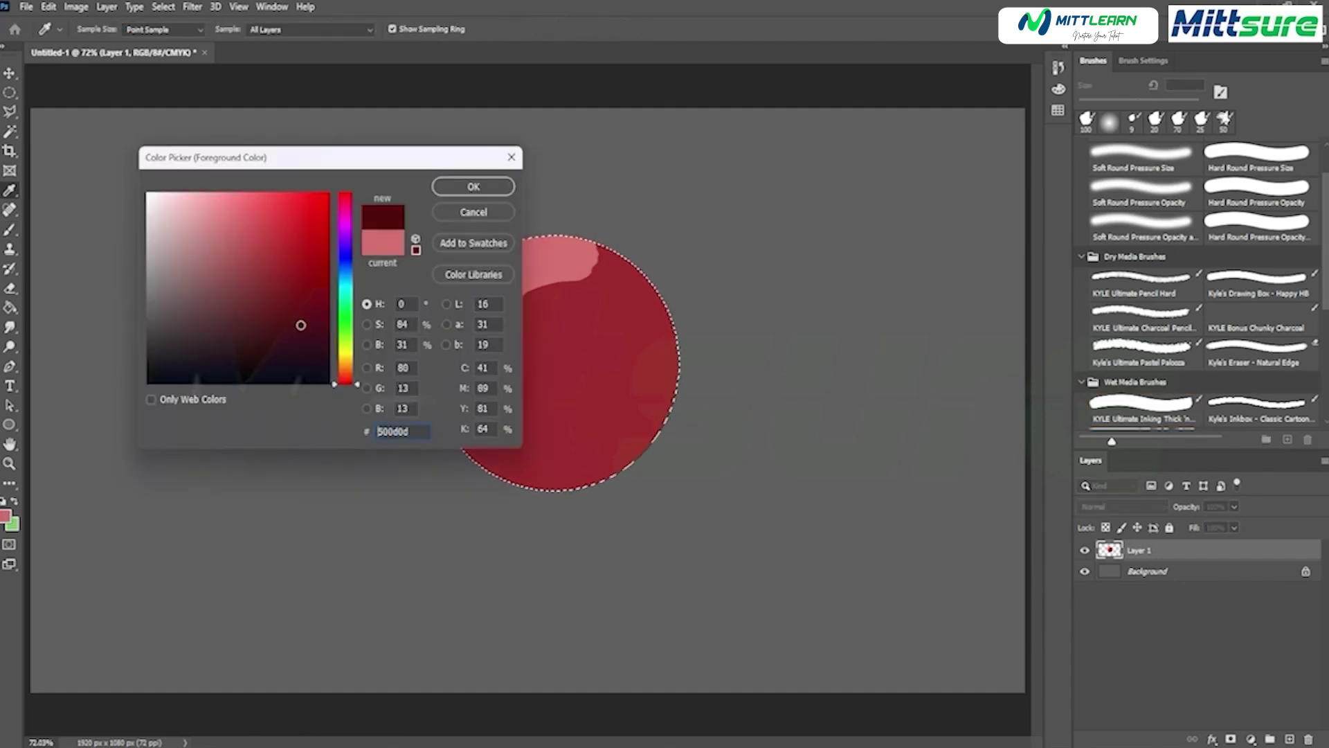
click(473, 186)
right_click(9, 229)
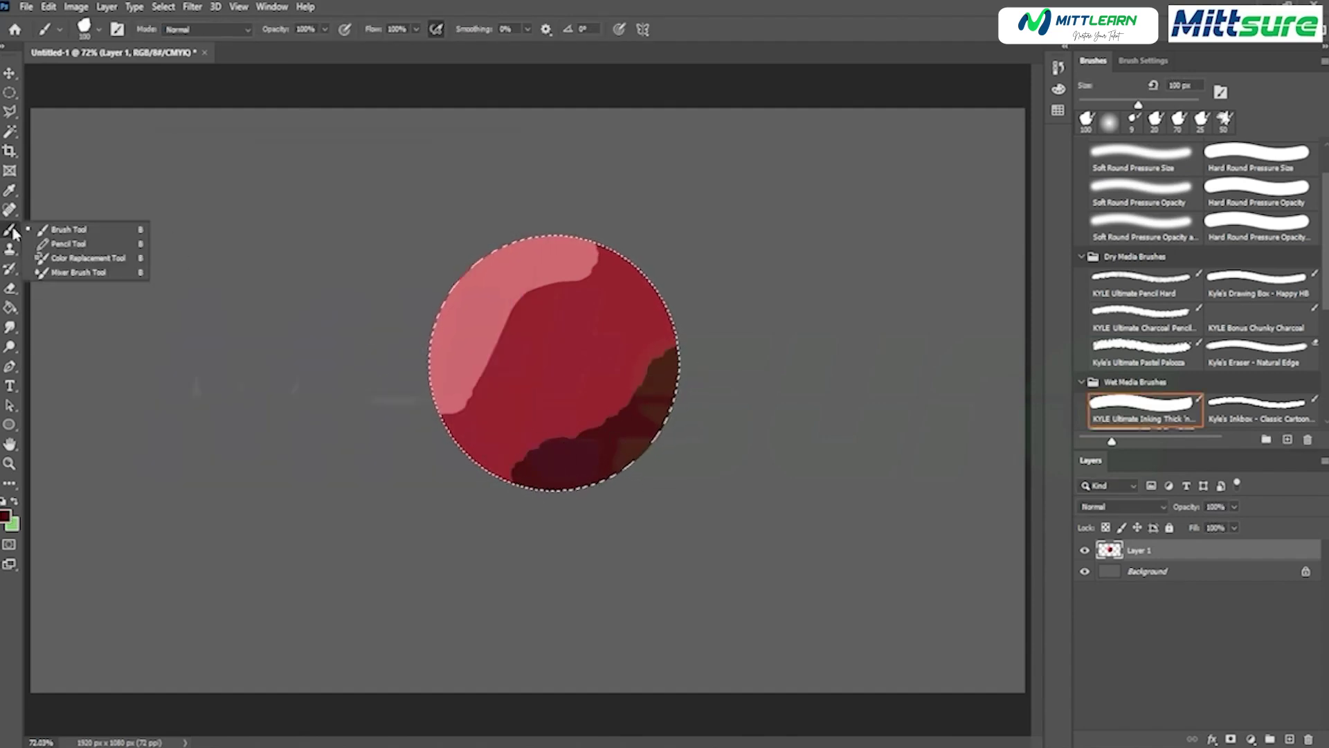
click(89, 270)
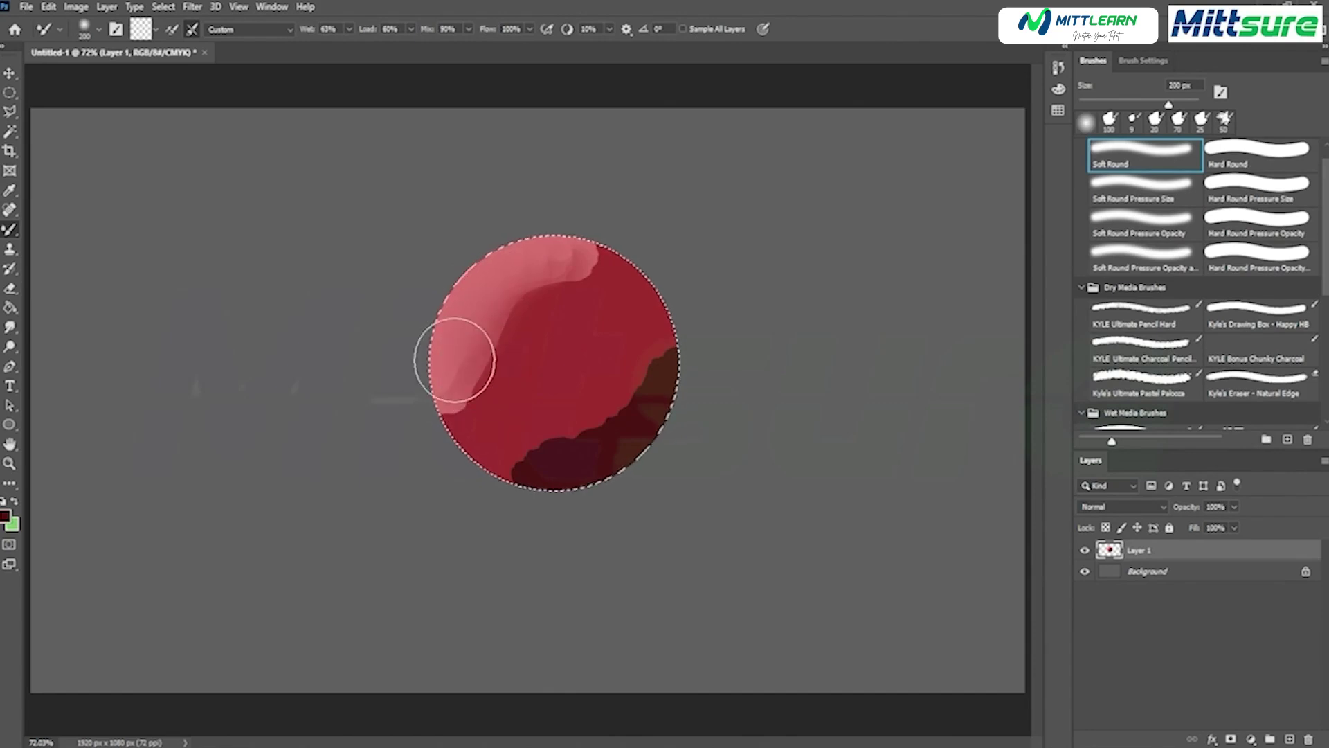